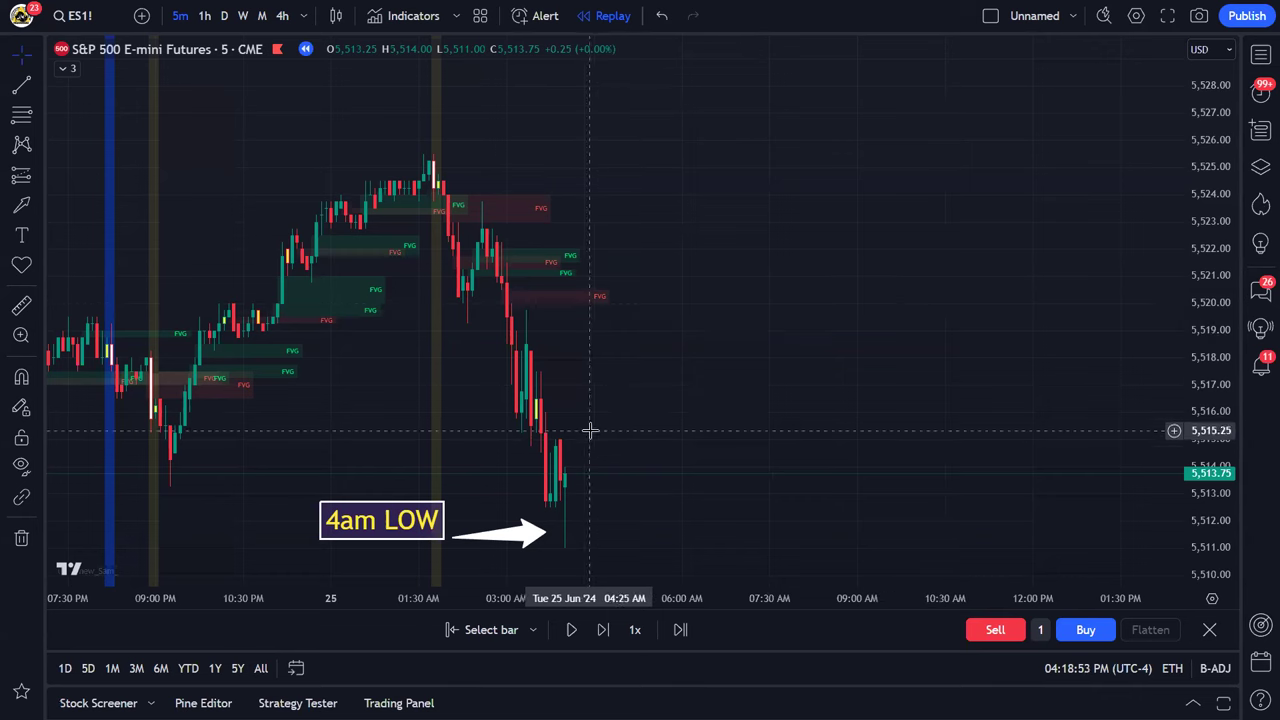
# Move the "4am LOW" label away from its arrow and advance the replay bar by bar to about 5:30 AM
pyautogui.moveTo(413, 510); pyautogui.dragTo(383, 520)
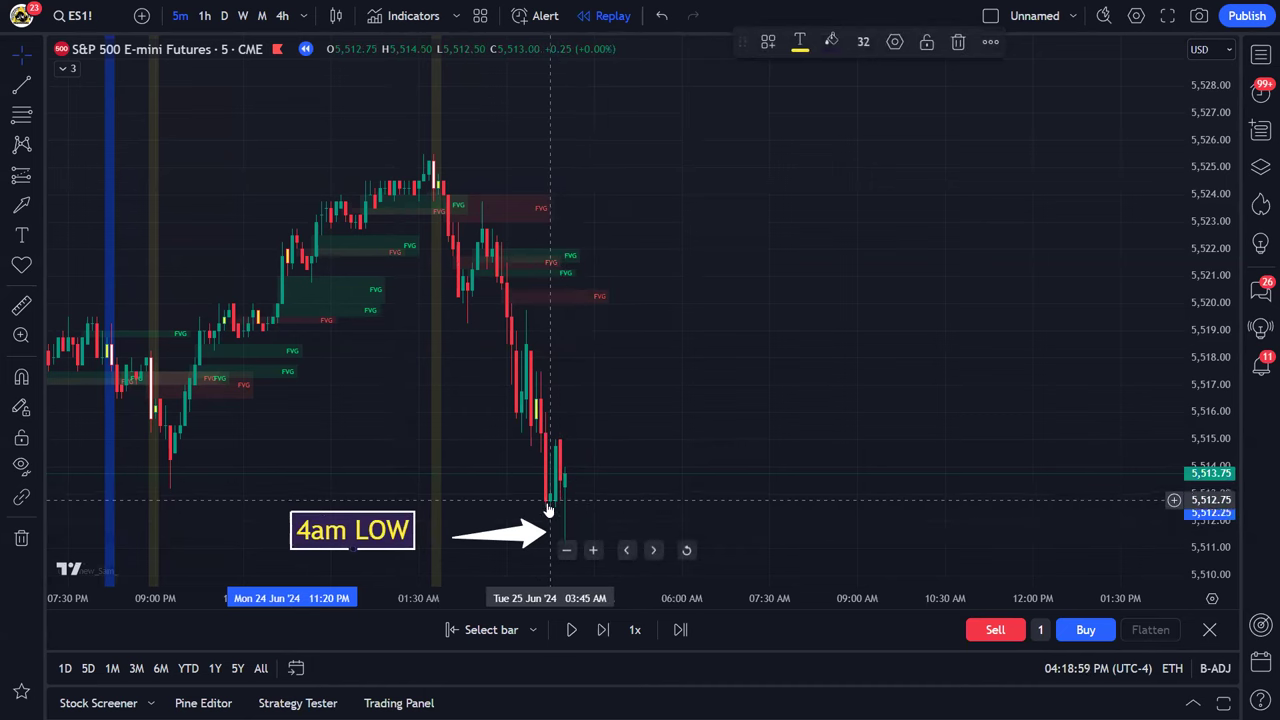
pyautogui.click(603, 629)
pyautogui.click(603, 629)
pyautogui.click(603, 629)
pyautogui.click(603, 629)
pyautogui.click(603, 629)
pyautogui.click(603, 629)
pyautogui.click(603, 629)
pyautogui.click(603, 629)
pyautogui.click(603, 629)
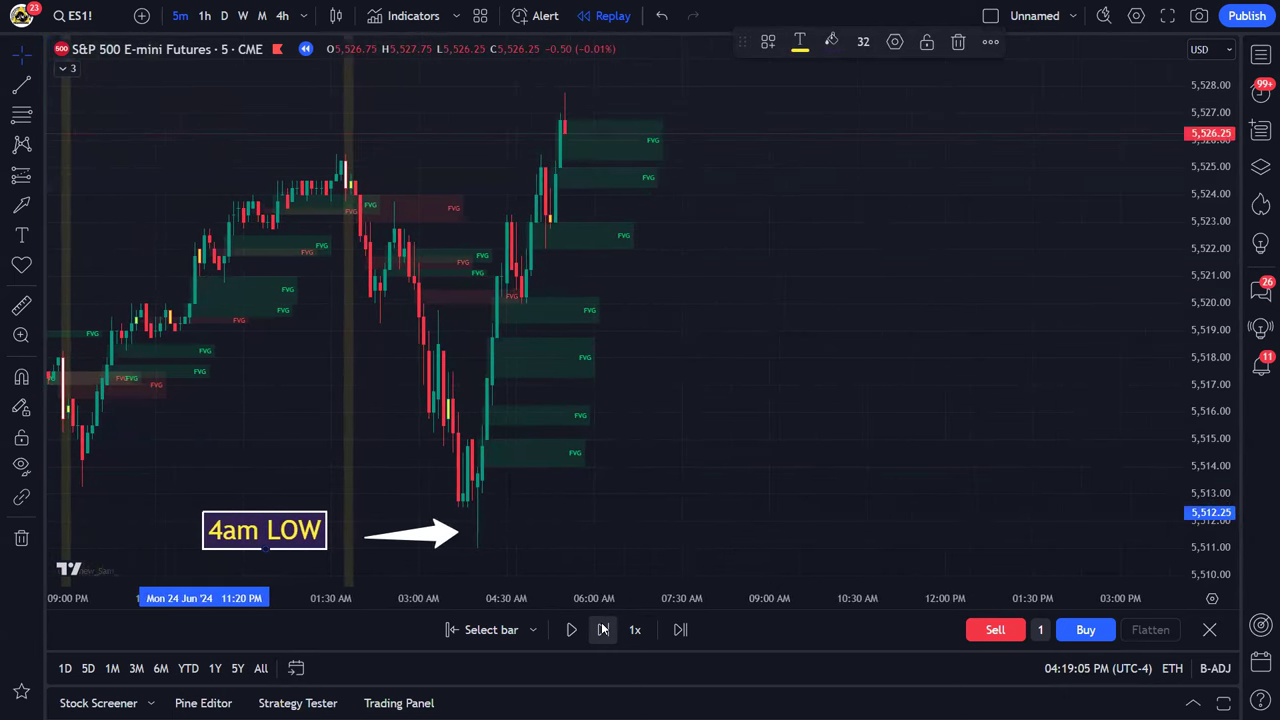
pyautogui.hotkey('shift', 'Right')
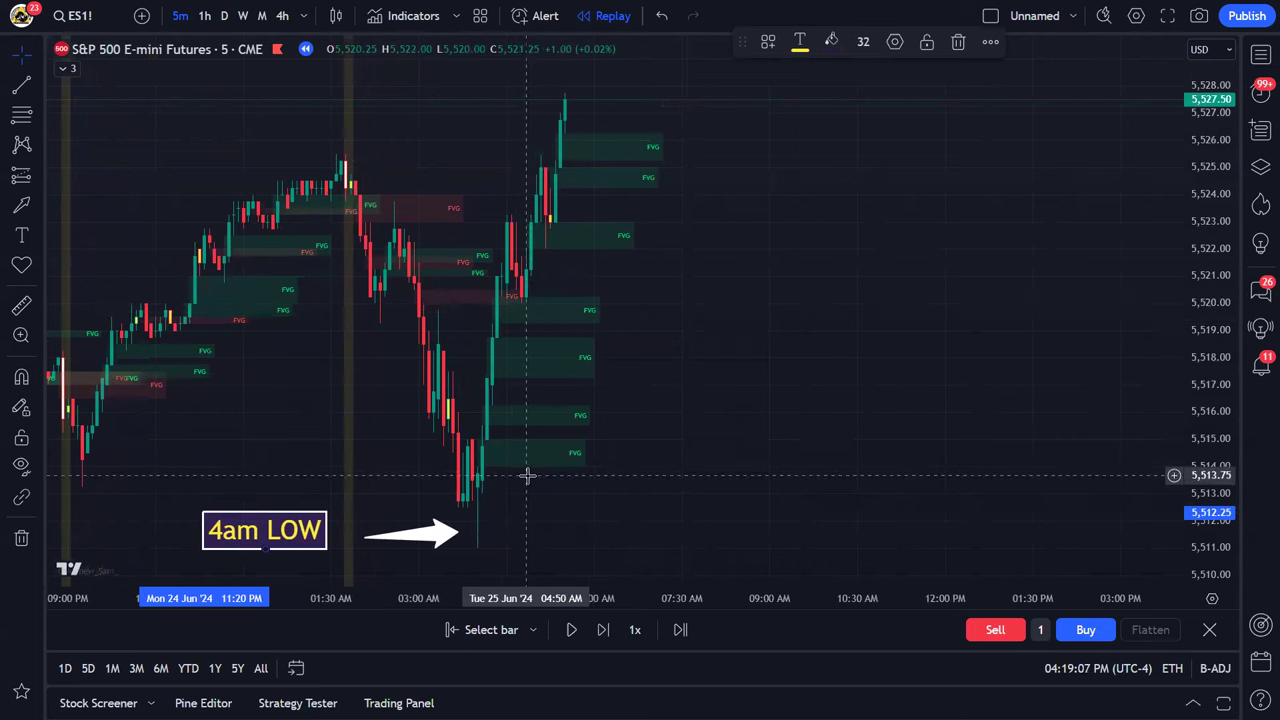
# Advance the replay bar by bar to about 6:20 AM, with the price scale compressed for more headroom
pyautogui.click(603, 629)
pyautogui.click(603, 629)
pyautogui.click(603, 629)
pyautogui.click(603, 629)
pyautogui.click(603, 629)
pyautogui.click(603, 629)
pyautogui.click(603, 629)
pyautogui.click(603, 629)
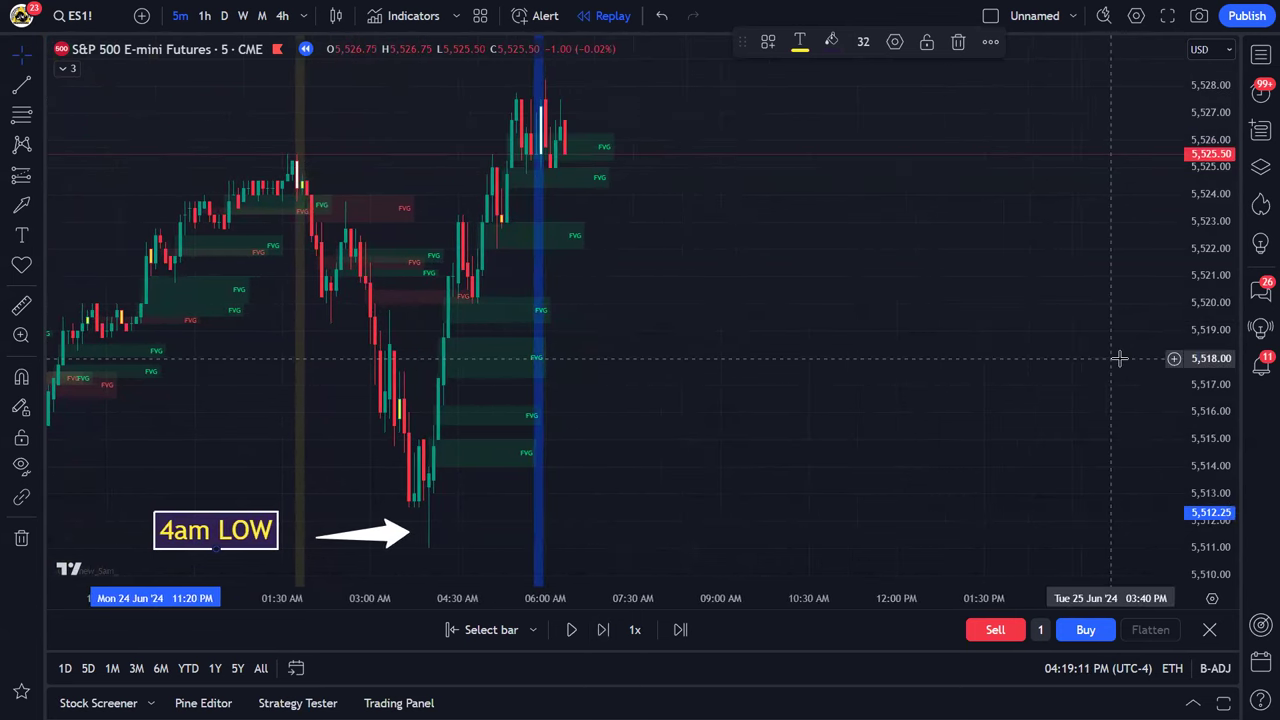
pyautogui.moveTo(1216, 347); pyautogui.dragTo(1208, 416)
pyautogui.moveTo(653, 280); pyautogui.dragTo(666, 292)
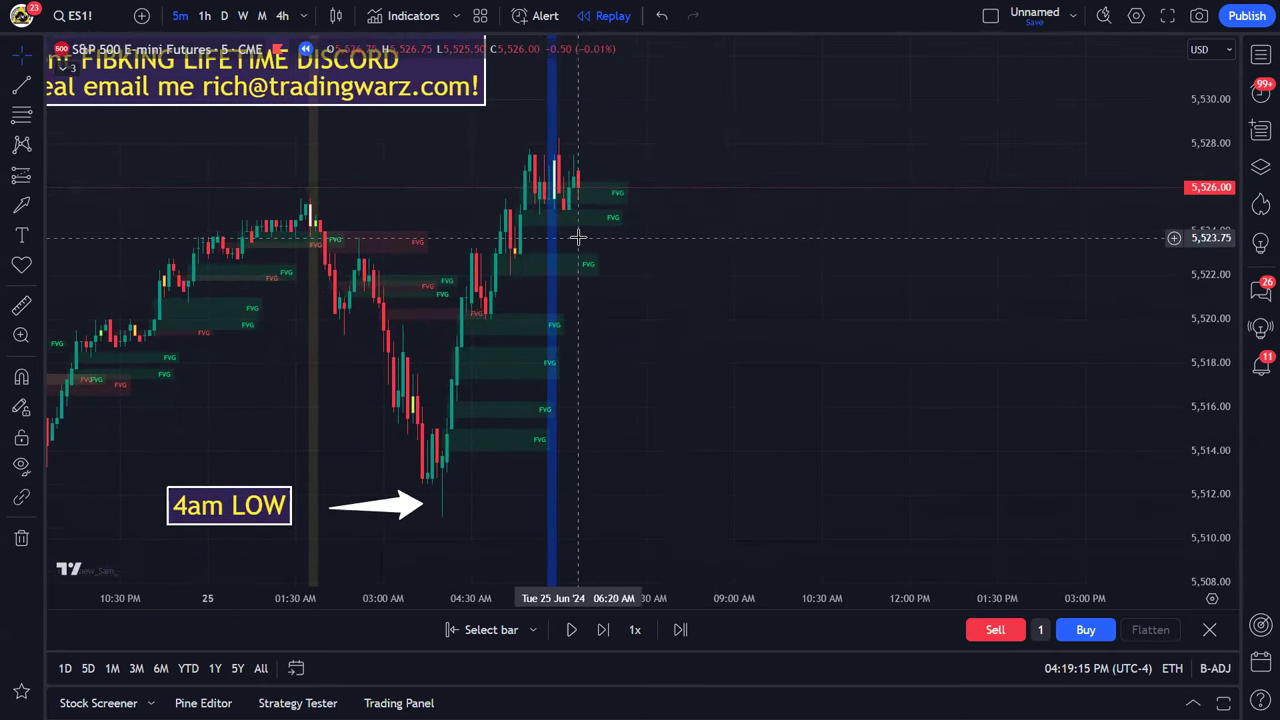
# Step the replay forward candle by candle to about 8:05 AM
pyautogui.click(601, 630)
pyautogui.click(601, 630)
pyautogui.click(599, 630)
pyautogui.click(599, 630)
pyautogui.click(600, 630)
pyautogui.click(600, 630)
pyautogui.click(600, 630)
pyautogui.click(600, 630)
pyautogui.click(600, 630)
pyautogui.click(600, 630)
pyautogui.click(600, 630)
pyautogui.click(600, 630)
pyautogui.click(600, 630)
pyautogui.click(600, 630)
pyautogui.click(600, 630)
pyautogui.click(600, 630)
pyautogui.click(600, 630)
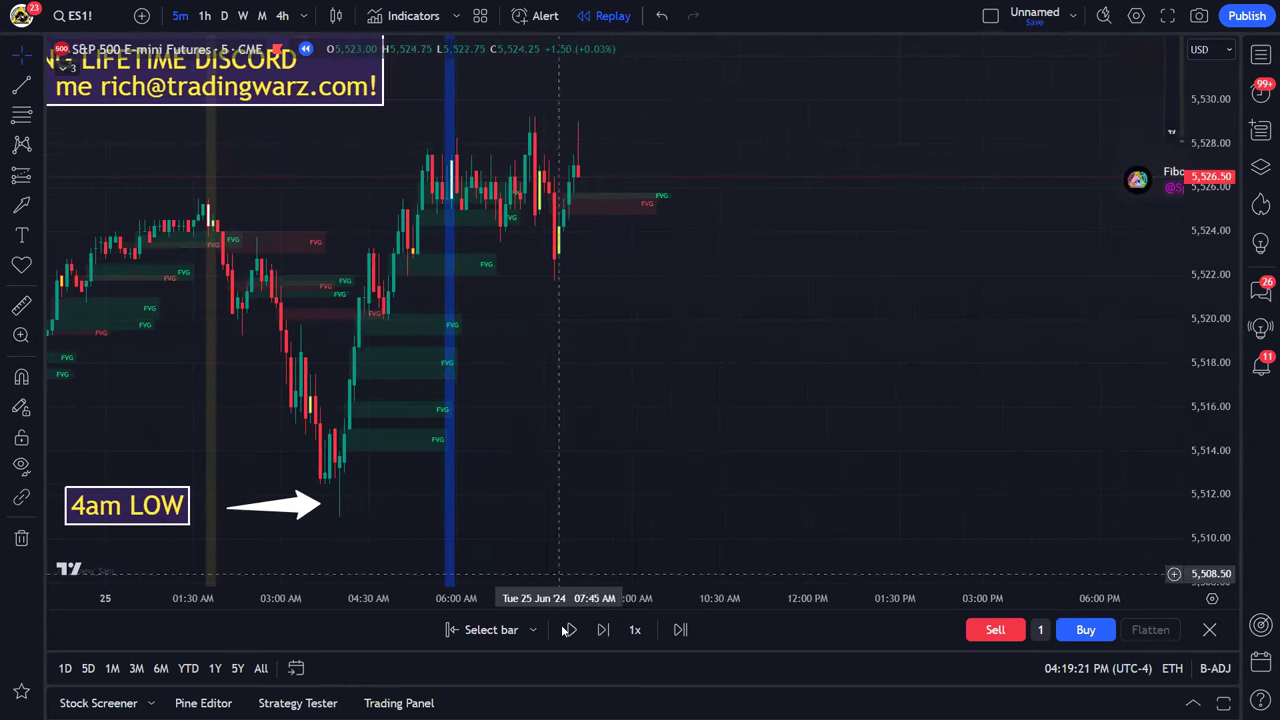
# Continue the replay one candle at a time through the premarket to about 9:25 AM
pyautogui.click(602, 630)
pyautogui.click(602, 630)
pyautogui.click(602, 630)
pyautogui.click(602, 630)
pyautogui.click(602, 630)
pyautogui.click(602, 630)
pyautogui.click(602, 630)
pyautogui.click(602, 630)
pyautogui.click(602, 630)
pyautogui.click(602, 630)
pyautogui.click(602, 630)
pyautogui.click(602, 630)
pyautogui.click(602, 630)
pyautogui.click(602, 630)
pyautogui.moveTo(561, 381); pyautogui.dragTo(641, 406)
pyautogui.moveTo(1215, 306); pyautogui.dragTo(1215, 352)
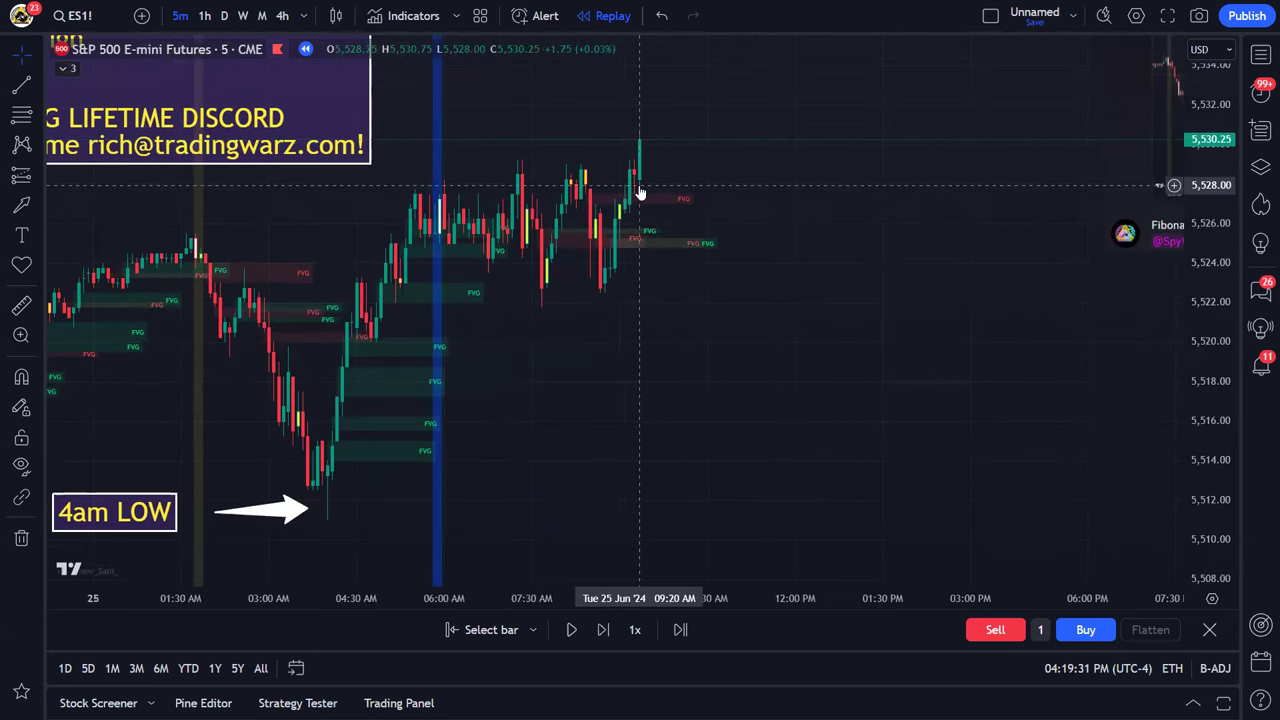
pyautogui.click(603, 629)
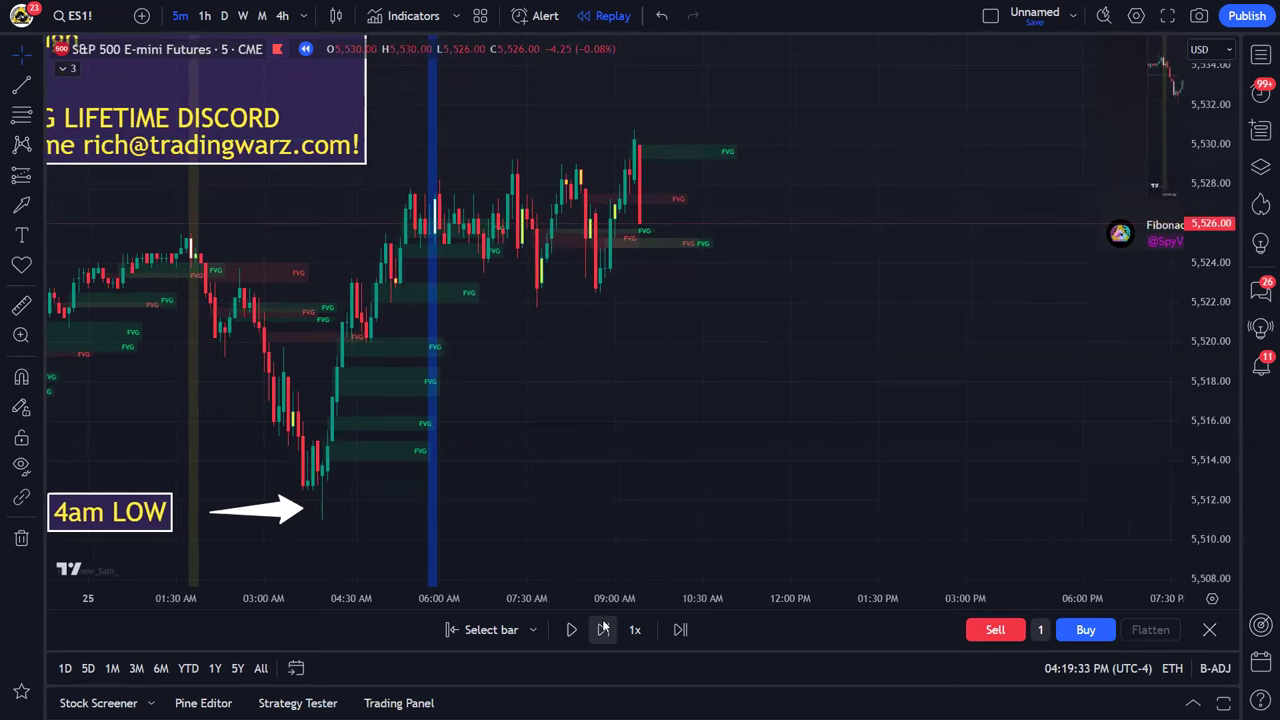
# Draw a white arrow marker from about 5,532.00 pointing at the premarket high near 5,530.75
pyautogui.moveTo(571, 354)
pyautogui.mouseDown()
pyautogui.moveTo(624, 364)
pyautogui.moveTo(606, 360)
pyautogui.mouseUp()
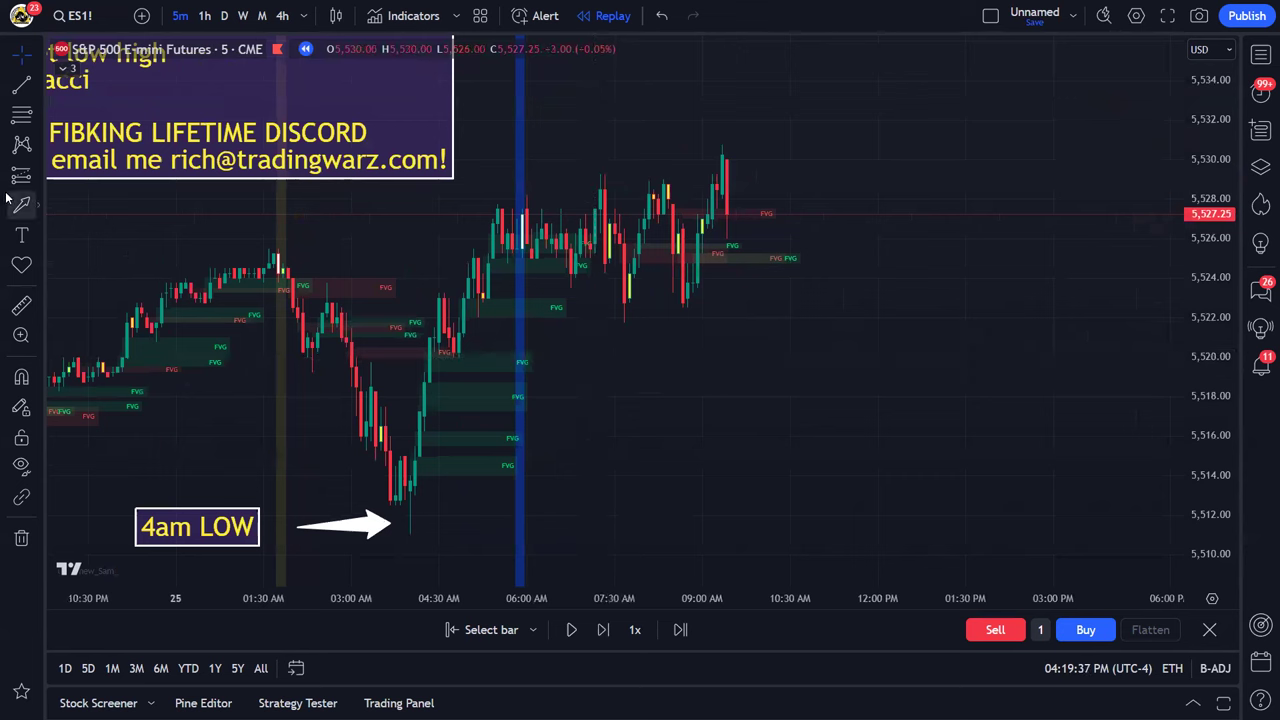
pyautogui.moveTo(575, 121); pyautogui.dragTo(704, 148)
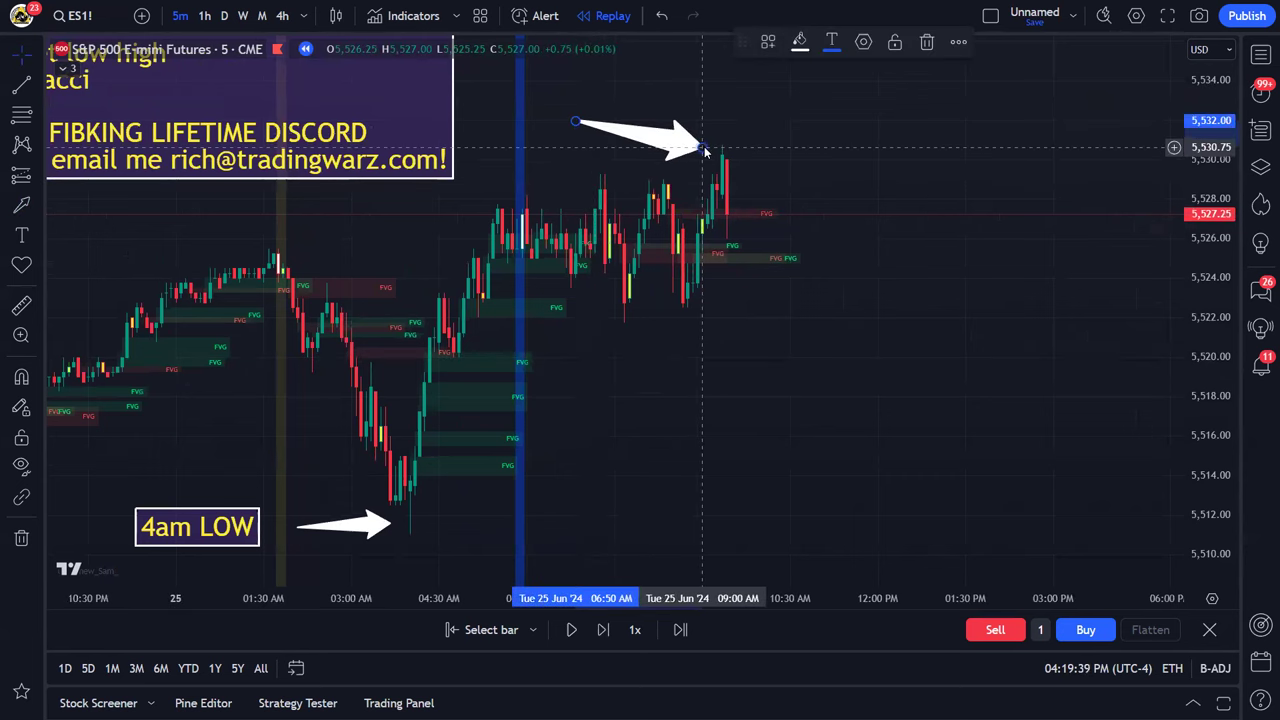
# Draw a Fibonacci retracement from the 4am low at 5,511.00 to the premarket high at 5,530.75, extended to about 1:35 PM
pyautogui.click(22, 115)
pyautogui.click(430, 533)
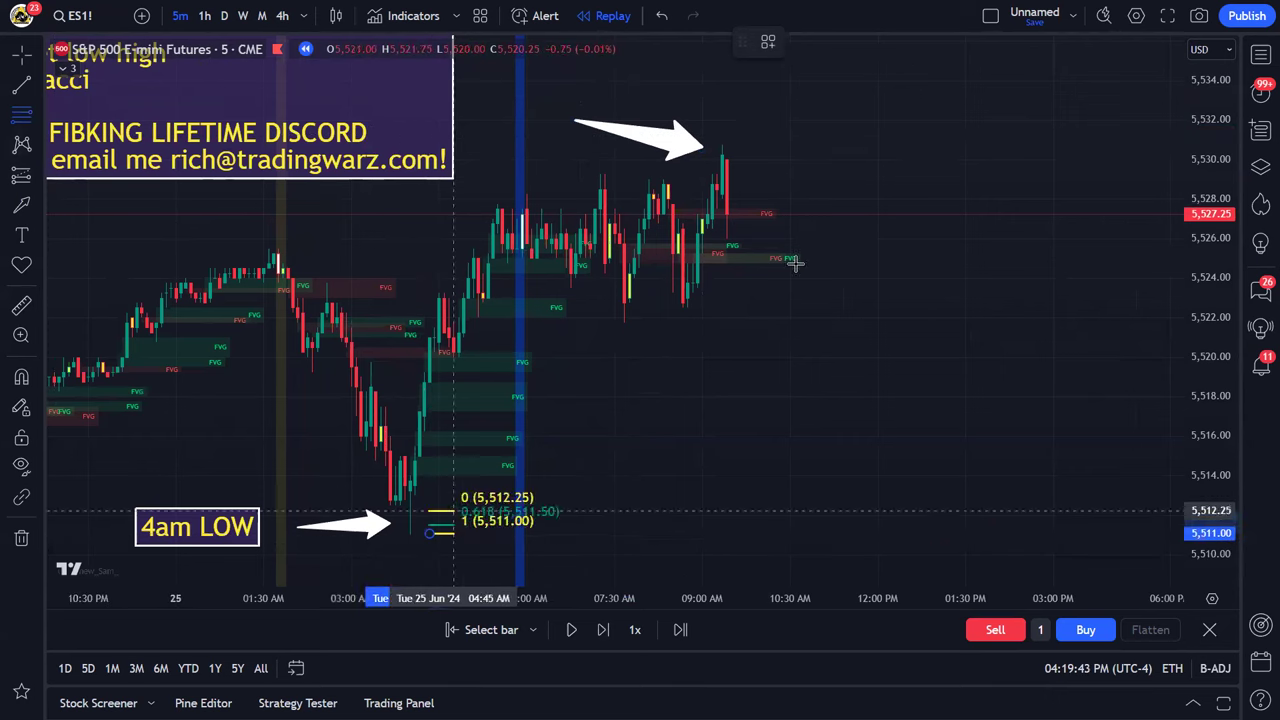
pyautogui.click(970, 143)
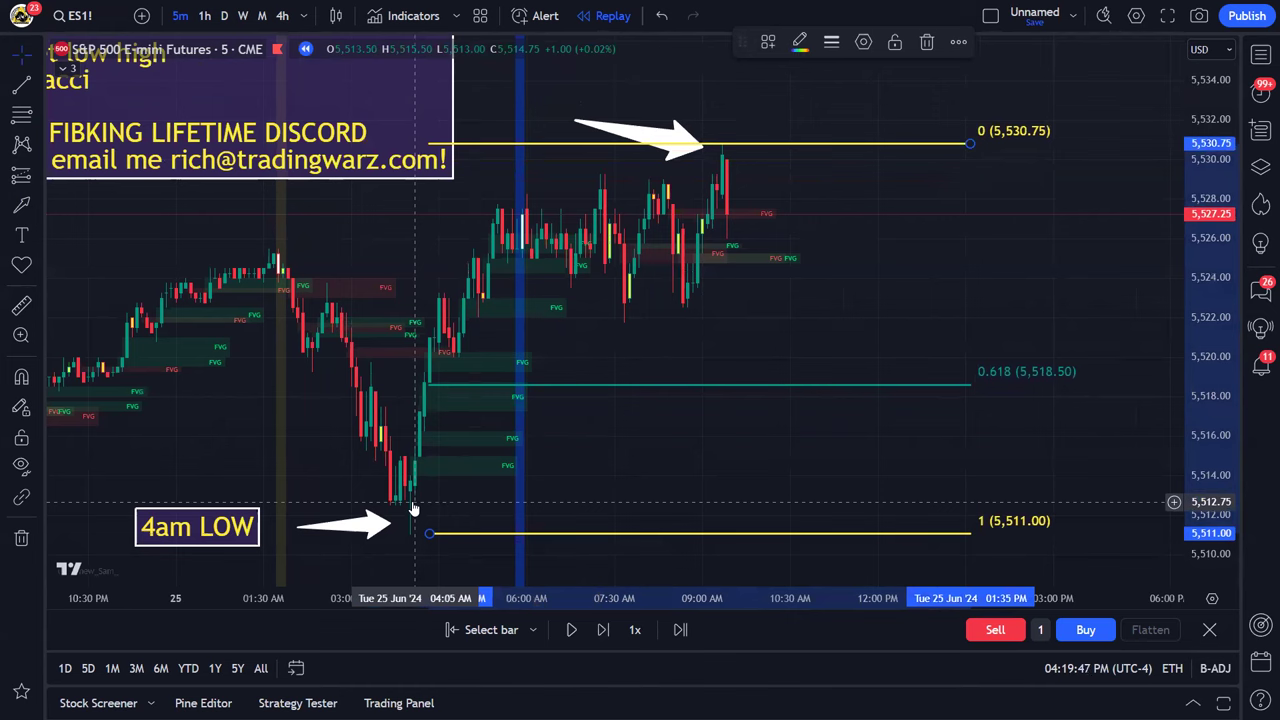
pyautogui.click(897, 292)
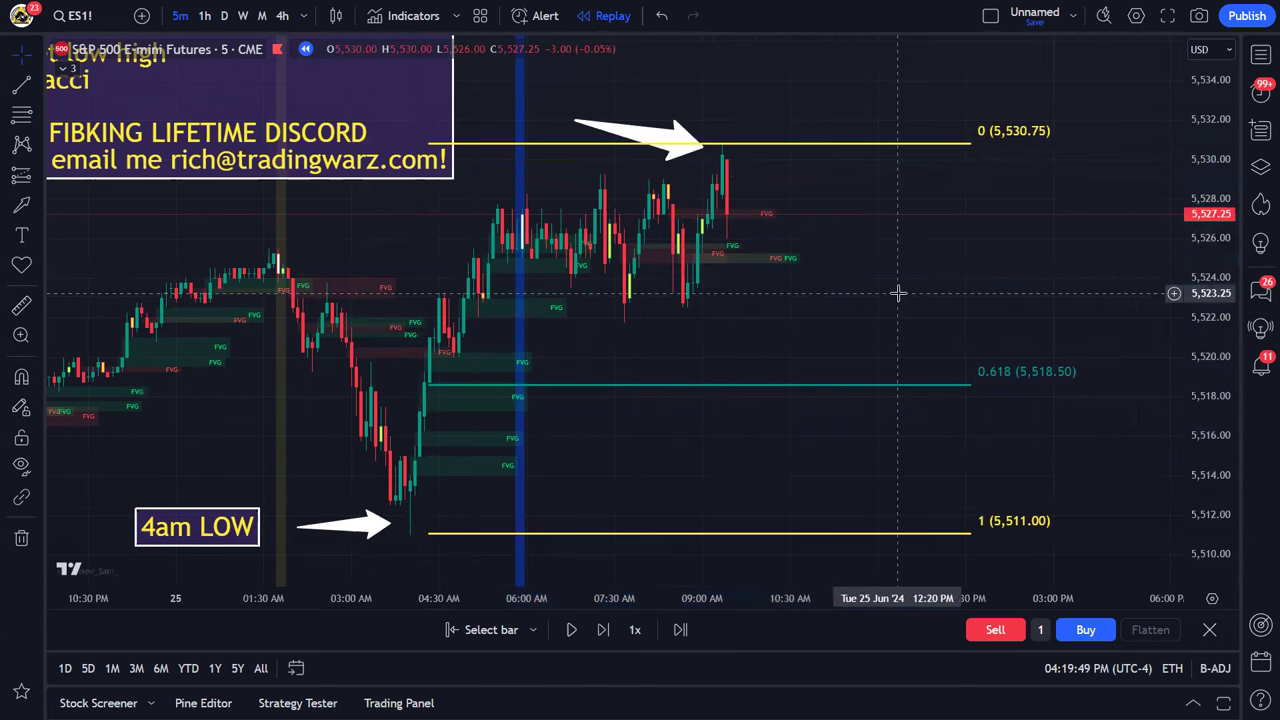
# Measure the price range from the 4am low up to the premarket high, and clear the measurement
pyautogui.click(21, 305)
pyautogui.click(540, 528)
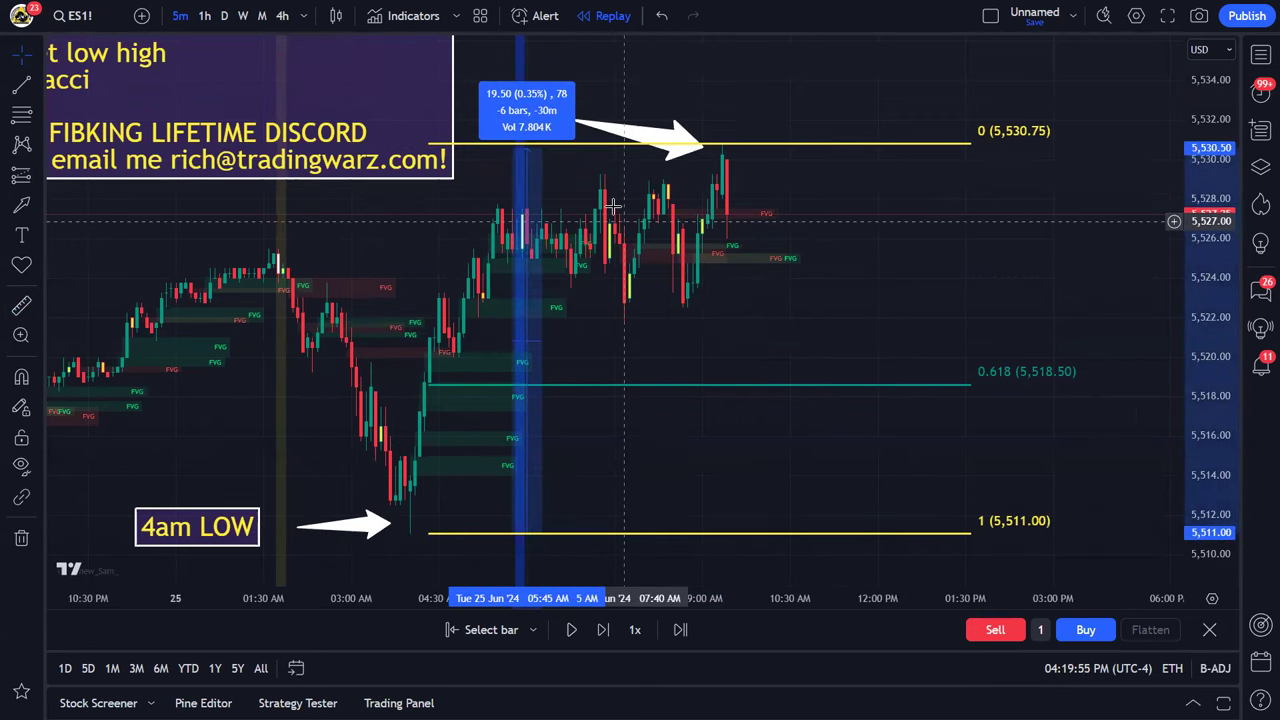
pyautogui.click(575, 202)
# Bring the pasted Discord alert screenshot beside the candles to read it, and move it back out to the side
pyautogui.moveTo(680, 357)
pyautogui.mouseDown()
pyautogui.moveTo(494, 357)
pyautogui.moveTo(406, 401)
pyautogui.mouseUp()
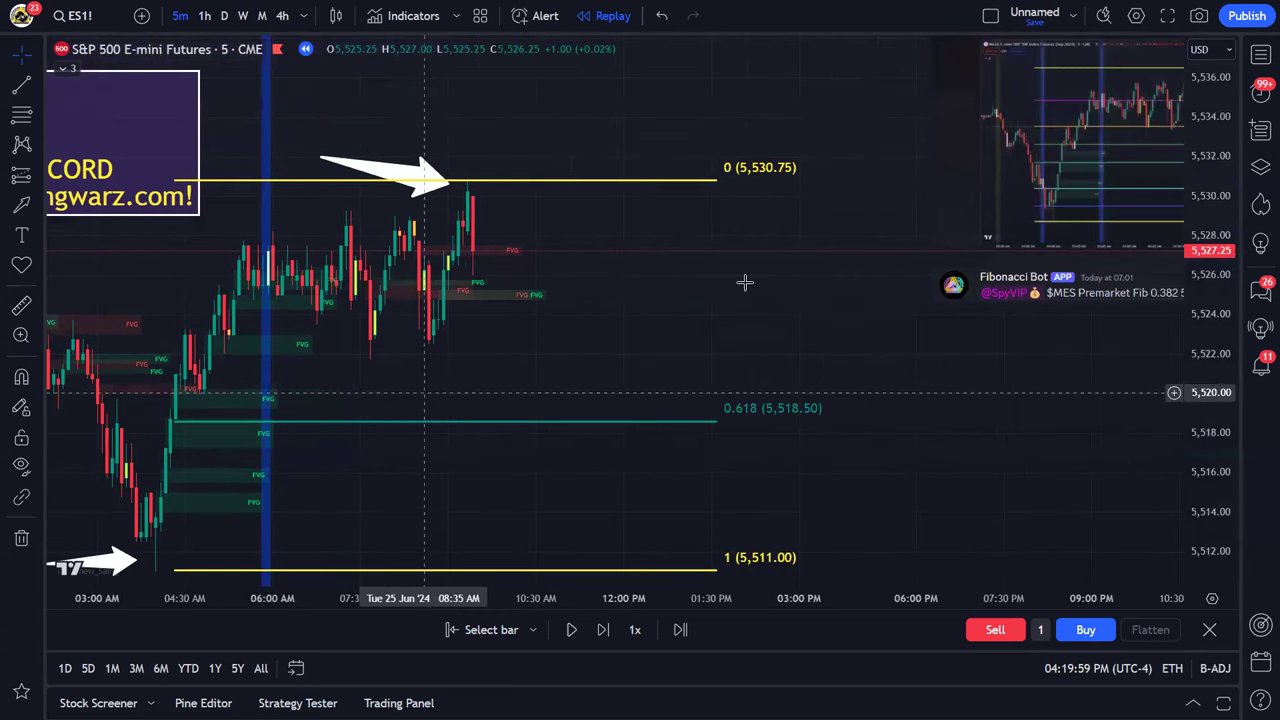
pyautogui.moveTo(1036, 232)
pyautogui.mouseDown()
pyautogui.moveTo(700, 412)
pyautogui.moveTo(628, 429)
pyautogui.mouseUp()
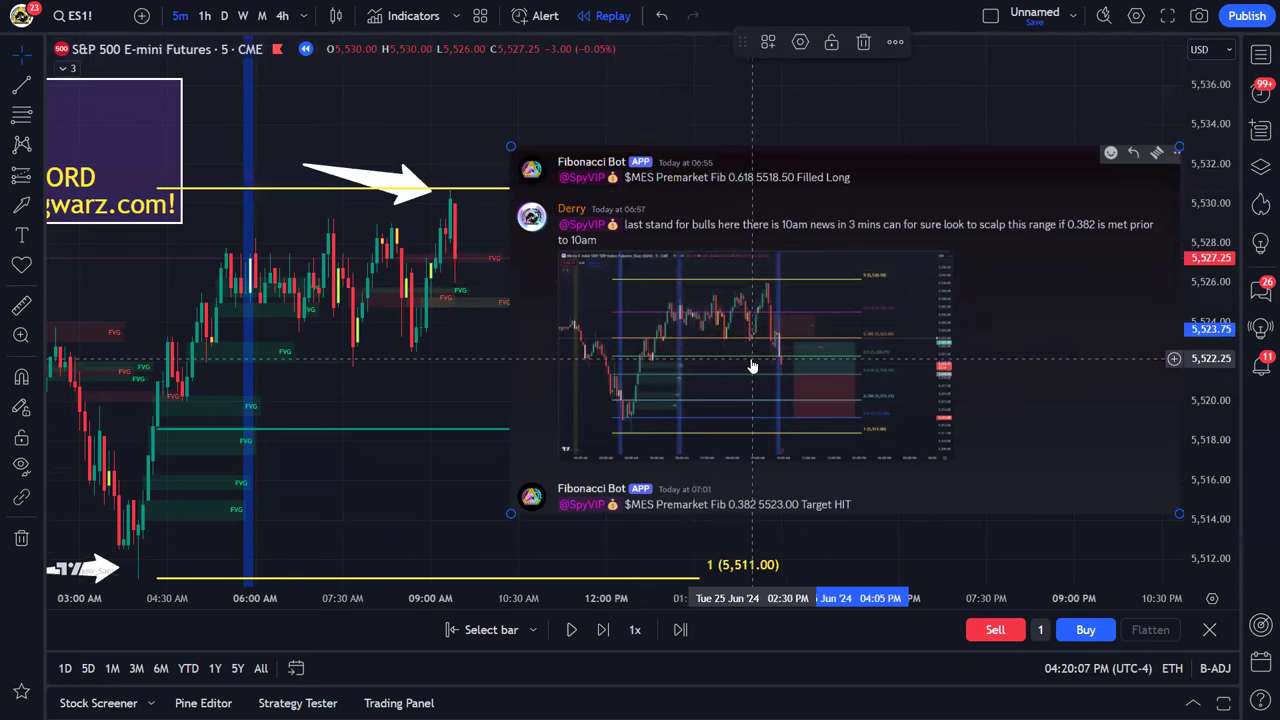
pyautogui.moveTo(728, 272); pyautogui.dragTo(1142, 303)
pyautogui.moveTo(738, 303); pyautogui.dragTo(918, 288)
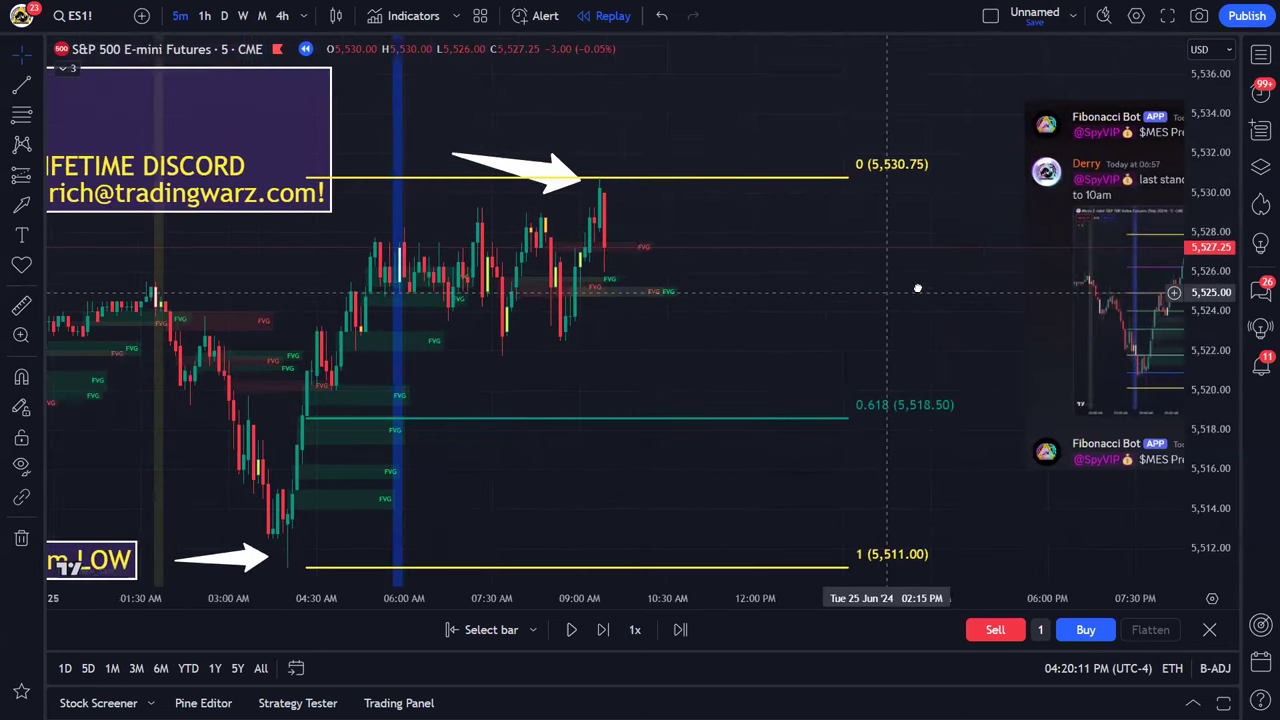
pyautogui.hscroll(-4, 671, 289)
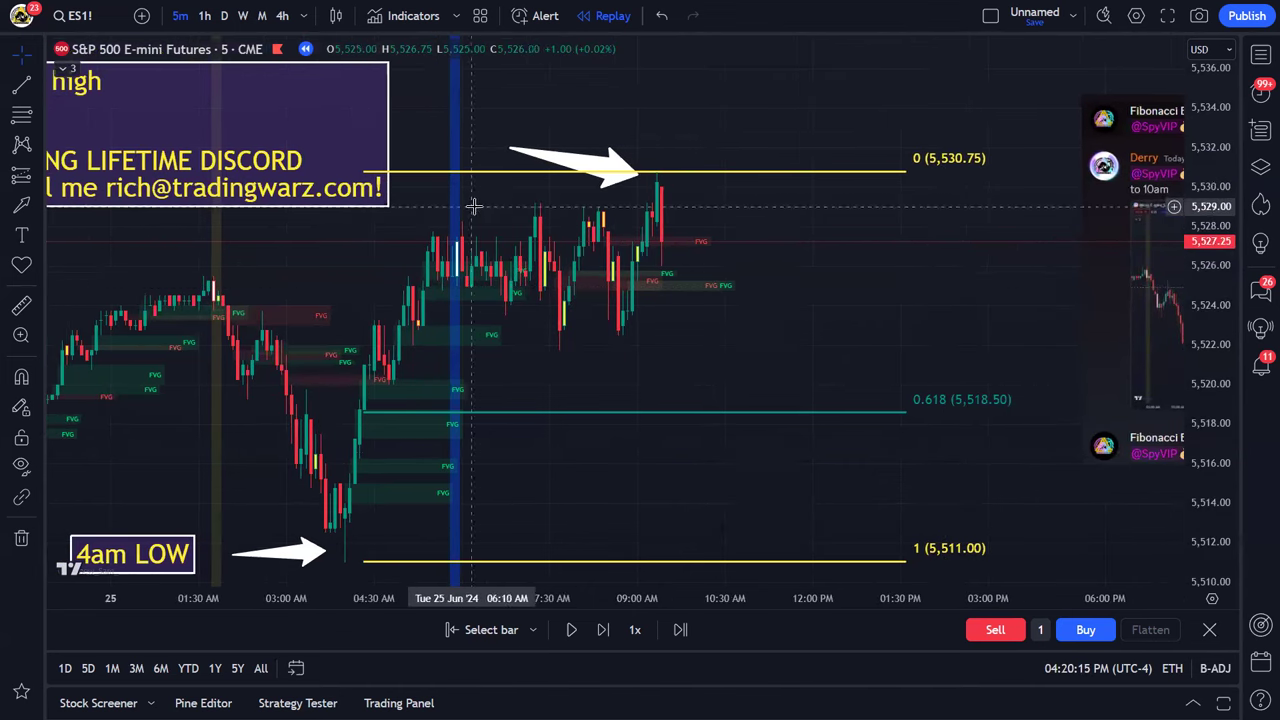
pyautogui.moveTo(697, 291); pyautogui.dragTo(654, 289)
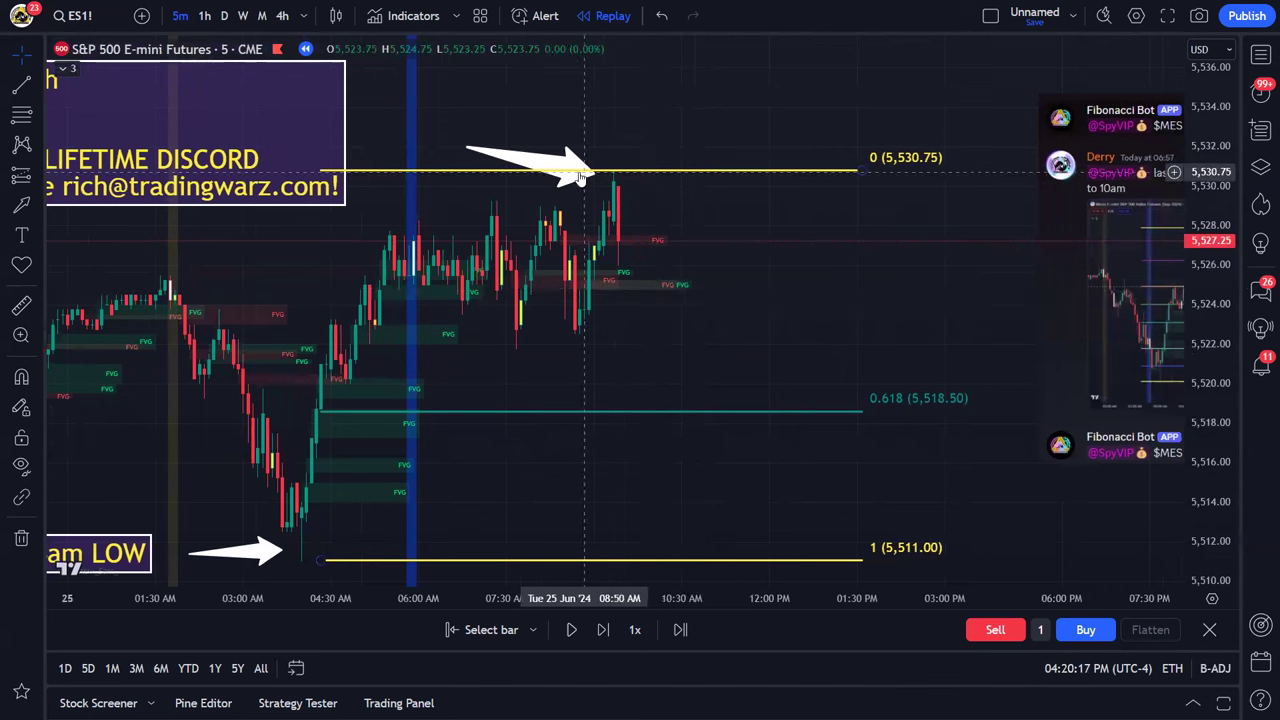
# Extend the upper arrow's tip to the 9:15 AM area at 5,530.75 and draw another arrow from about 5,514.50 to the 0.618 level
pyautogui.moveTo(589, 174); pyautogui.dragTo(610, 178)
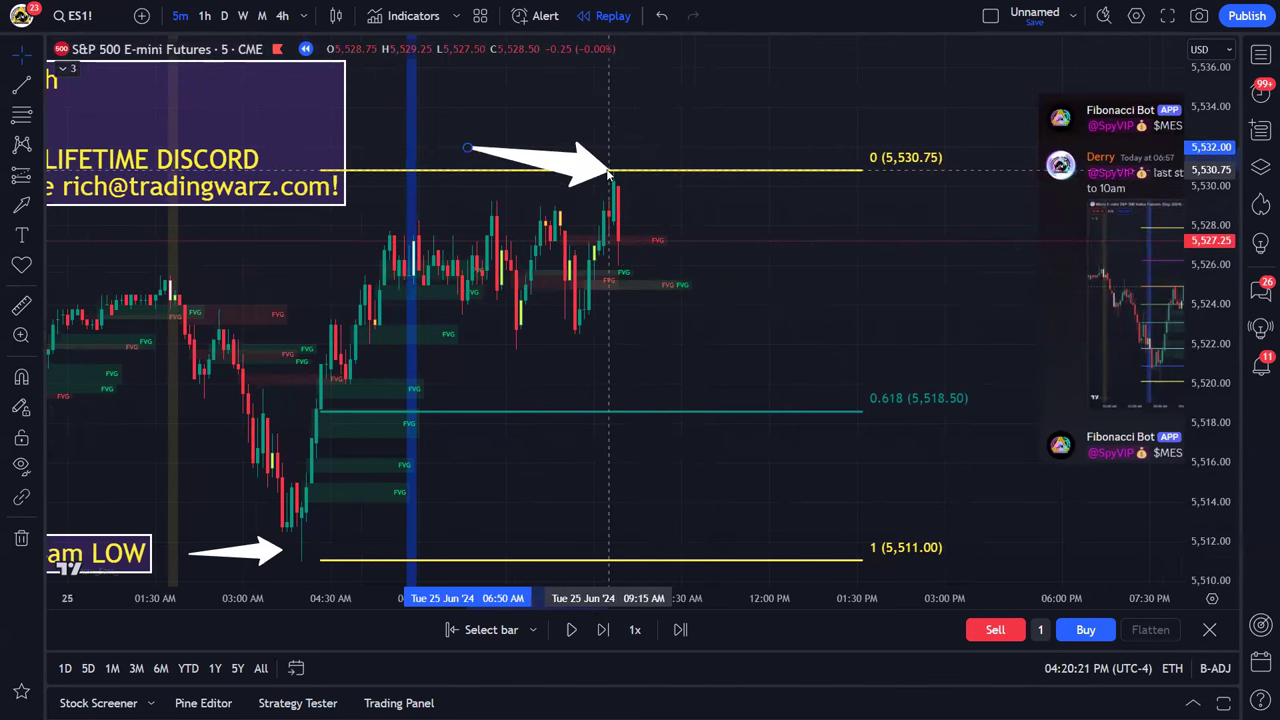
pyautogui.moveTo(680, 300); pyautogui.dragTo(669, 291)
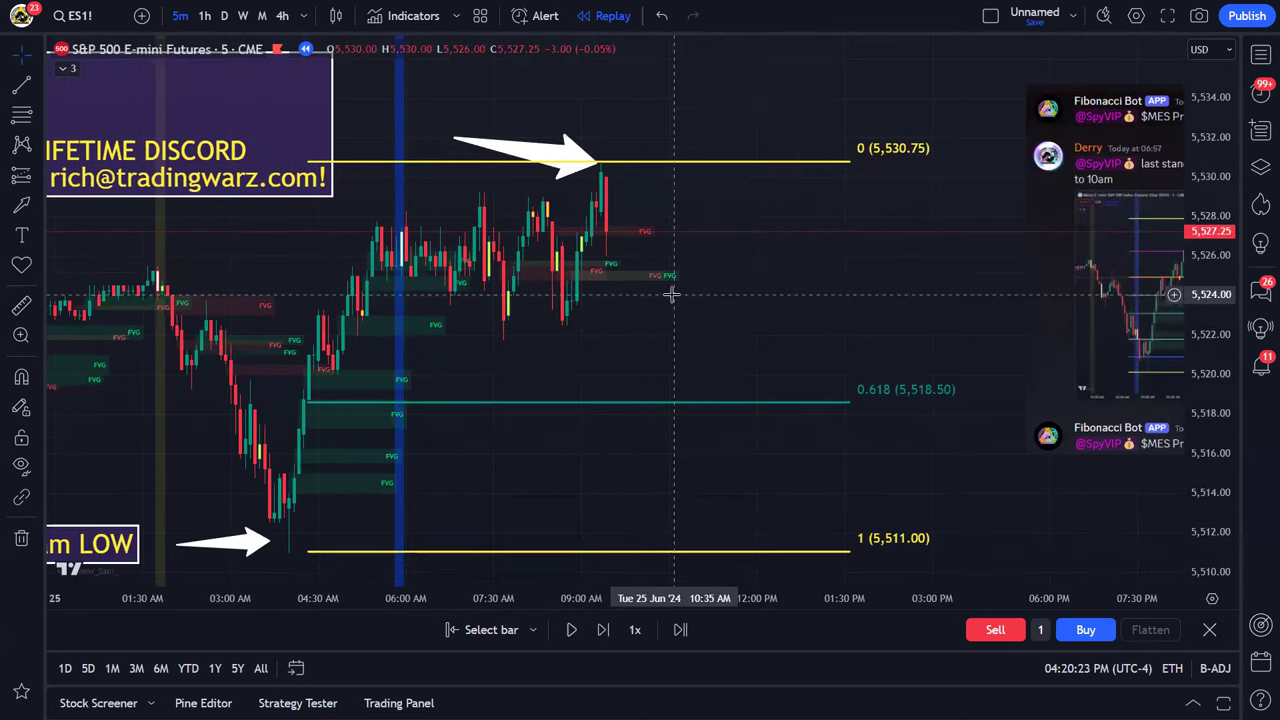
pyautogui.click(21, 205)
pyautogui.moveTo(464, 481); pyautogui.dragTo(582, 407)
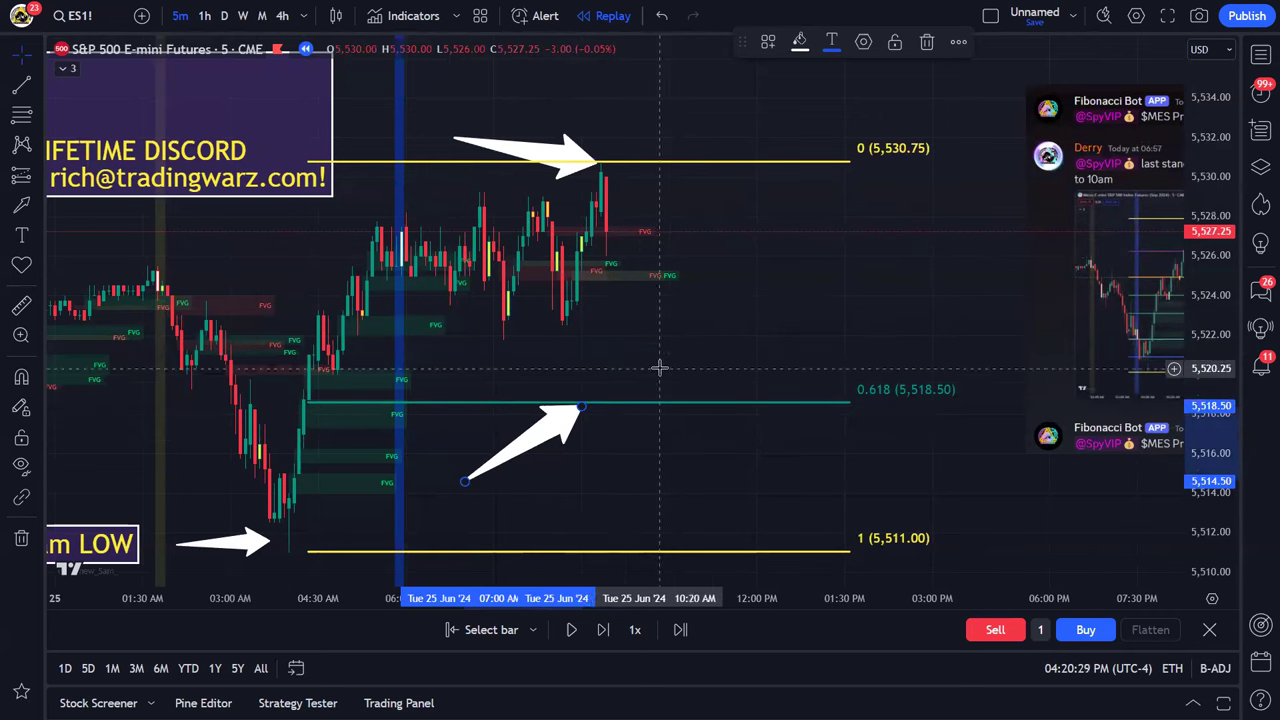
# Advance the replay past the market open to about 10:00 AM, where price reaches the 0.618 level
pyautogui.click(602, 629)
pyautogui.click(602, 629)
pyautogui.click(602, 629)
pyautogui.click(602, 629)
pyautogui.click(602, 629)
pyautogui.click(602, 629)
pyautogui.moveTo(795, 317); pyautogui.dragTo(694, 317)
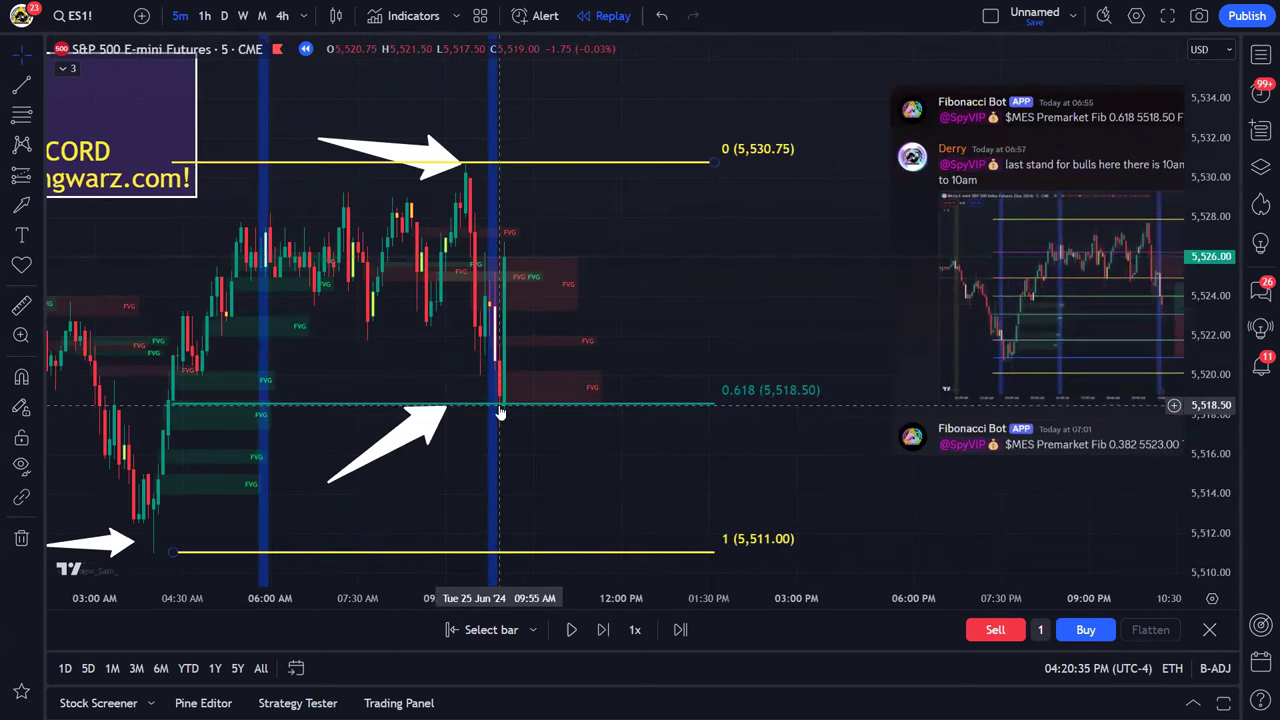
# Bring the Discord alert screenshot beside the 0.618 entry to read it, and remove it from the chart
pyautogui.moveTo(994, 254); pyautogui.dragTo(674, 308)
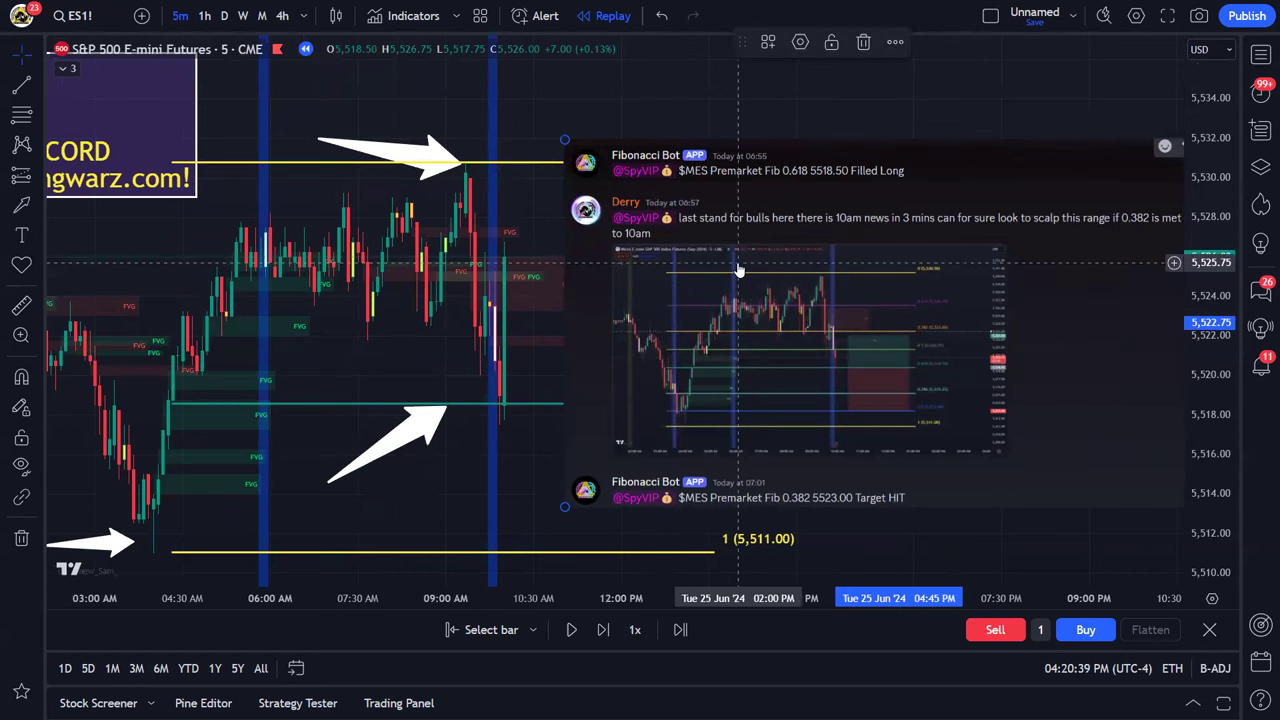
pyautogui.click(572, 230)
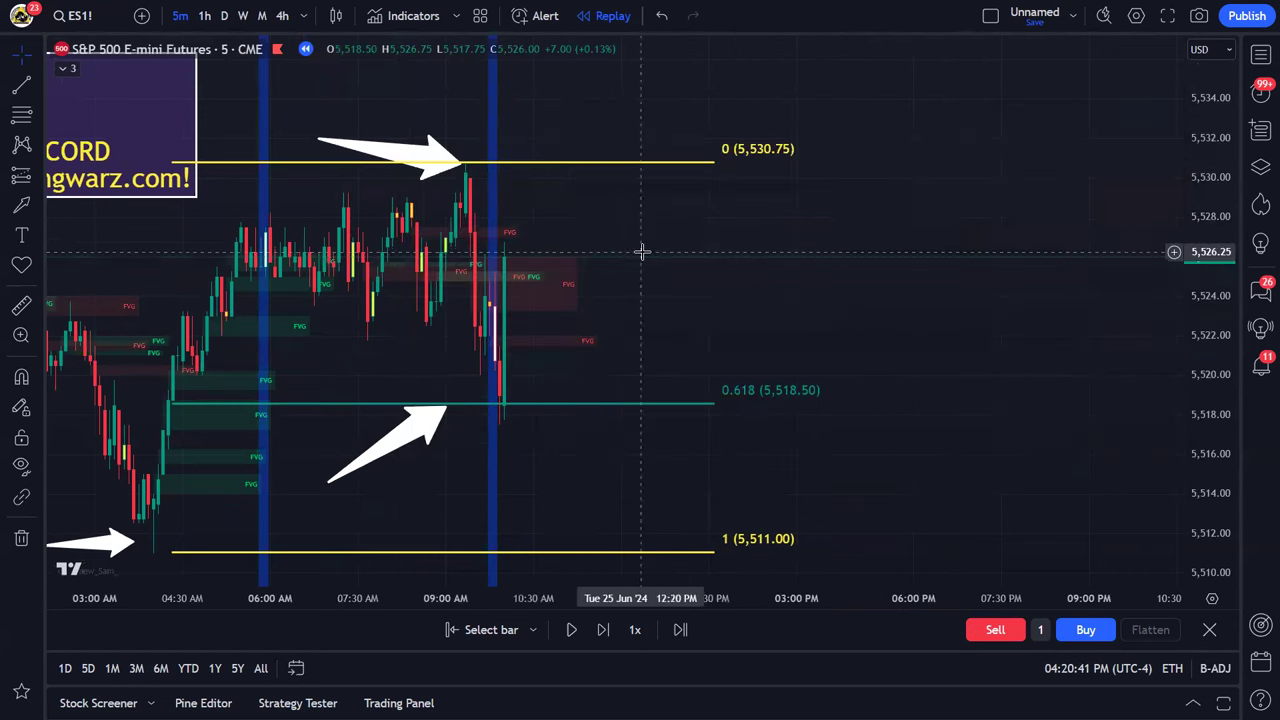
# Advance the replay bar by bar to about 11:25 AM to follow the move off the 0.618 level
pyautogui.moveTo(691, 259); pyautogui.dragTo(862, 278)
pyautogui.click(602, 629)
pyautogui.click(602, 629)
pyautogui.click(602, 629)
pyautogui.click(601, 631)
pyautogui.click(601, 631)
pyautogui.click(601, 631)
pyautogui.click(601, 631)
pyautogui.click(601, 631)
pyautogui.click(601, 631)
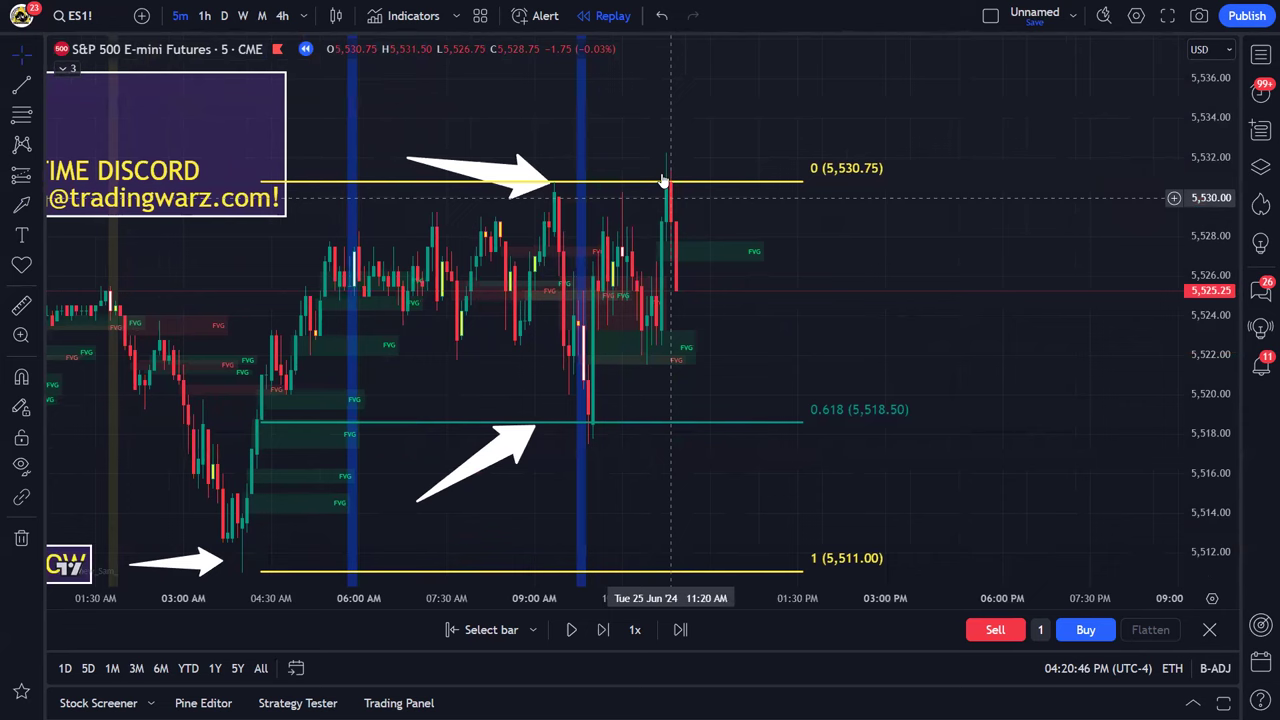
# Move the upper arrow so that it points at the 11:10 AM high of 5,532.25
pyautogui.moveTo(537, 591); pyautogui.dragTo(451, 594)
pyautogui.moveTo(762, 316); pyautogui.dragTo(916, 332)
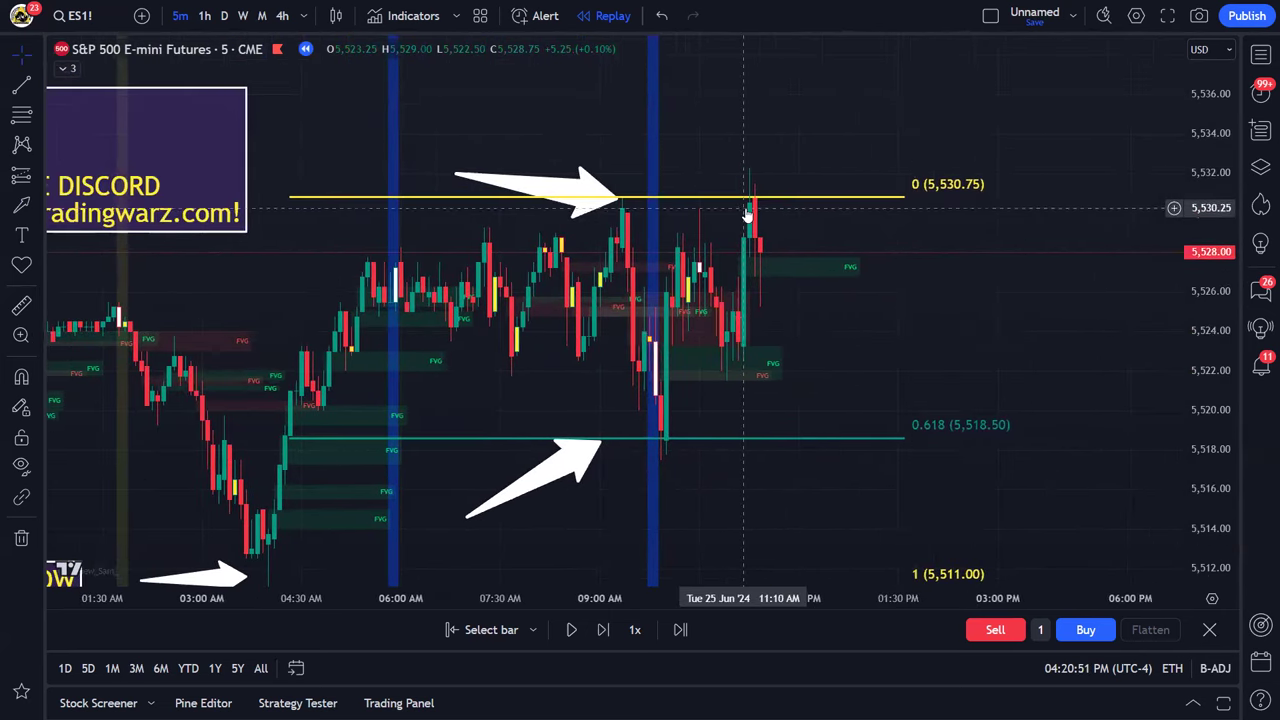
pyautogui.moveTo(537, 186)
pyautogui.mouseDown()
pyautogui.moveTo(663, 126)
pyautogui.moveTo(665, 152)
pyautogui.mouseUp()
# Advance the replay bar by bar to about 12:55 PM, with the price scale compressed to show both Fibonacci extremes
pyautogui.click(603, 629)
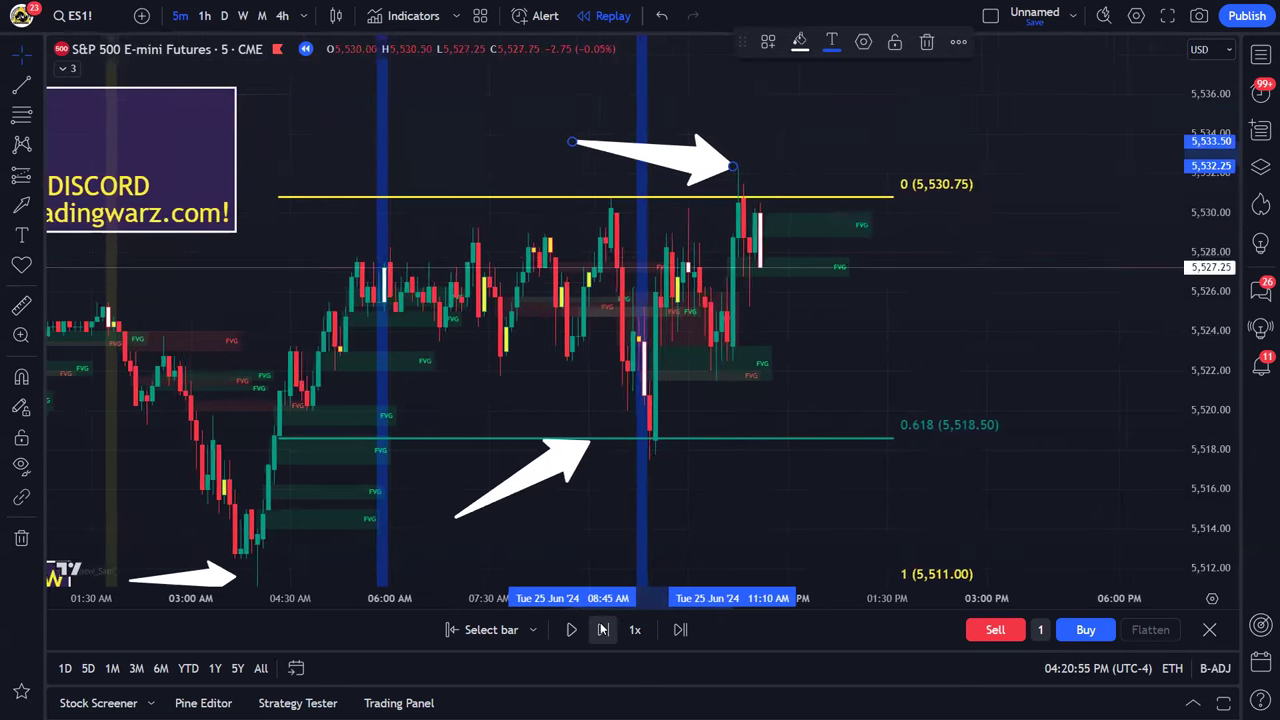
pyautogui.click(603, 629)
pyautogui.click(603, 629)
pyautogui.click(603, 629)
pyautogui.click(603, 629)
pyautogui.click(603, 629)
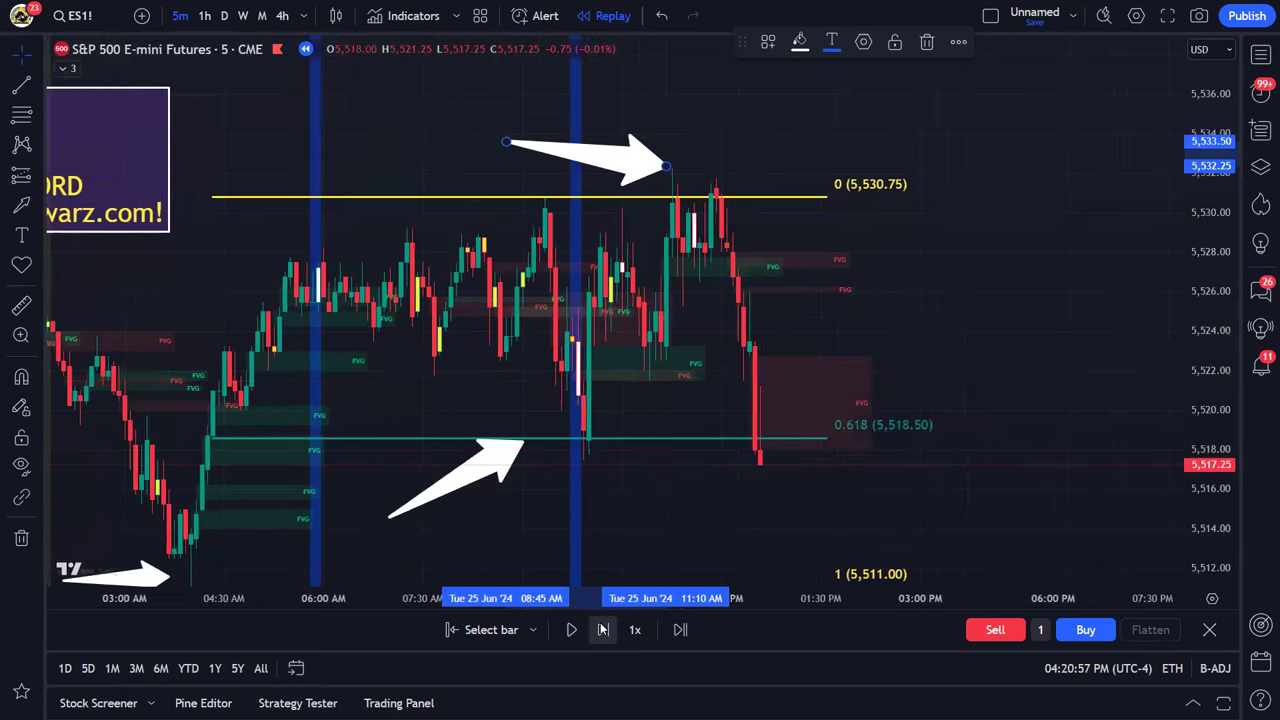
pyautogui.click(603, 629)
pyautogui.click(603, 629)
pyautogui.click(603, 629)
pyautogui.moveTo(674, 442); pyautogui.dragTo(676, 409)
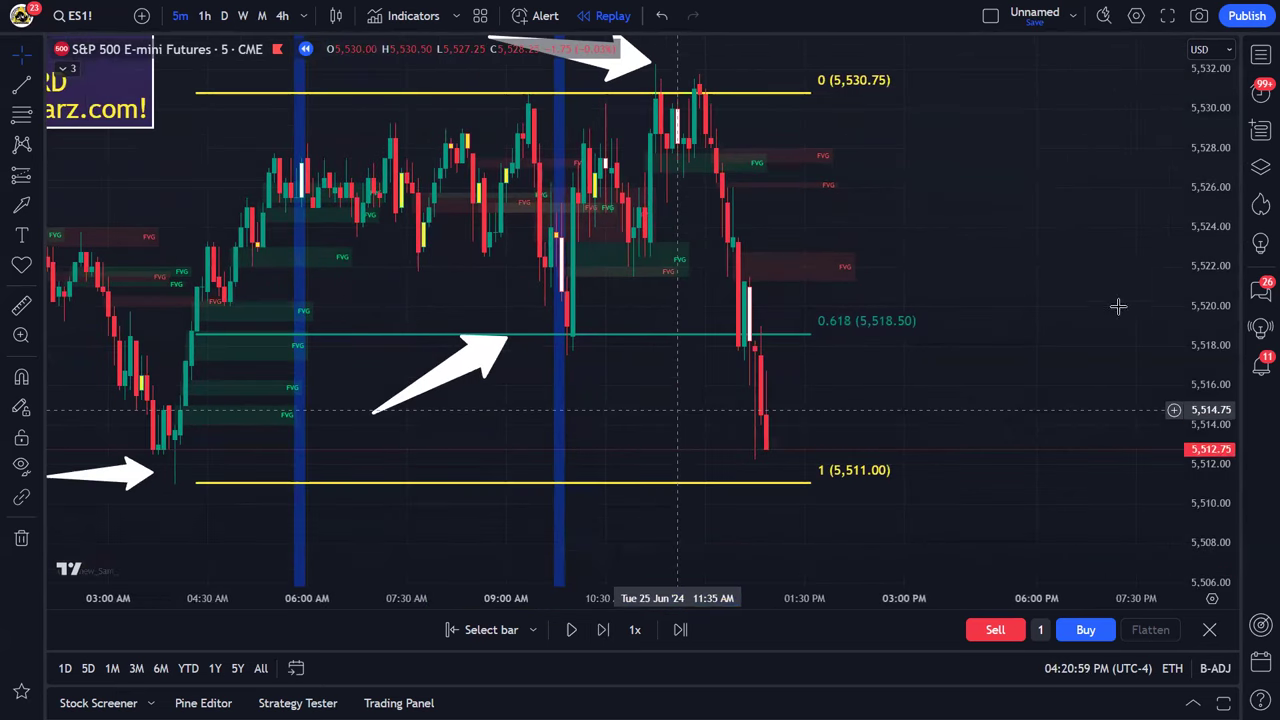
pyautogui.moveTo(1203, 294); pyautogui.dragTo(1194, 374)
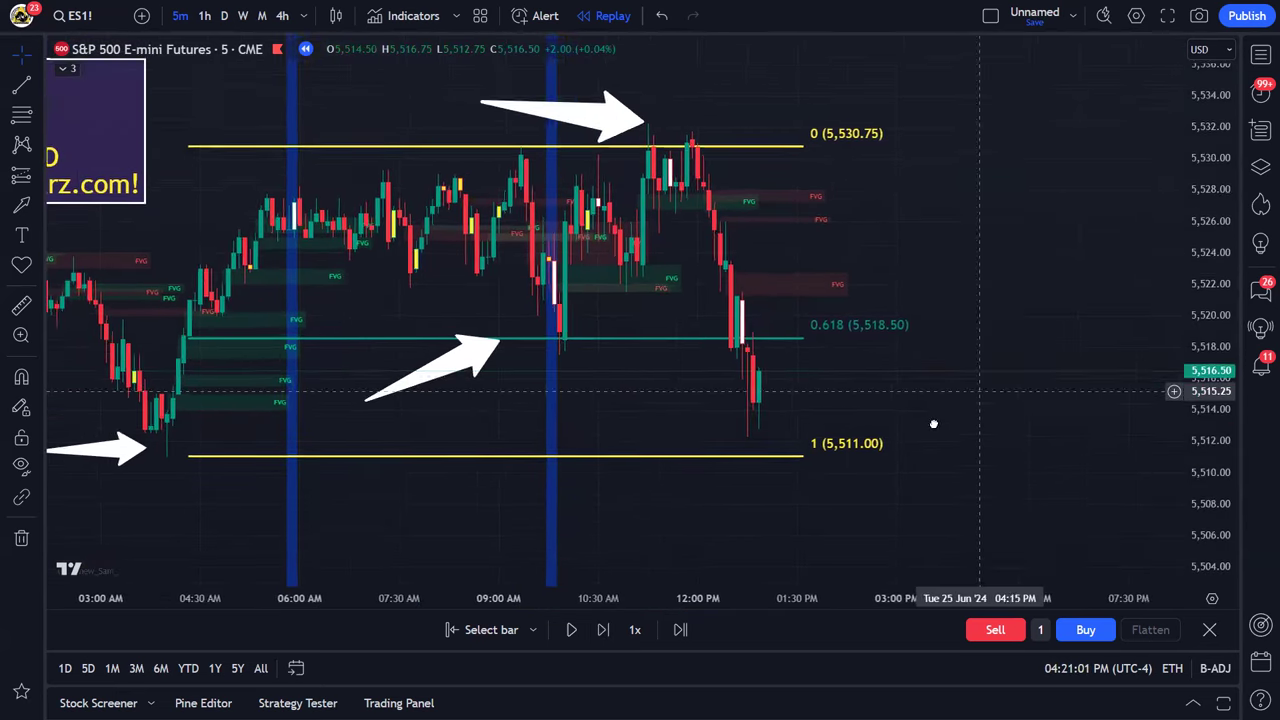
# Jump the replay to the live price, show the whole session, and shift the upper arrow slightly earlier in time
pyautogui.click(680, 629)
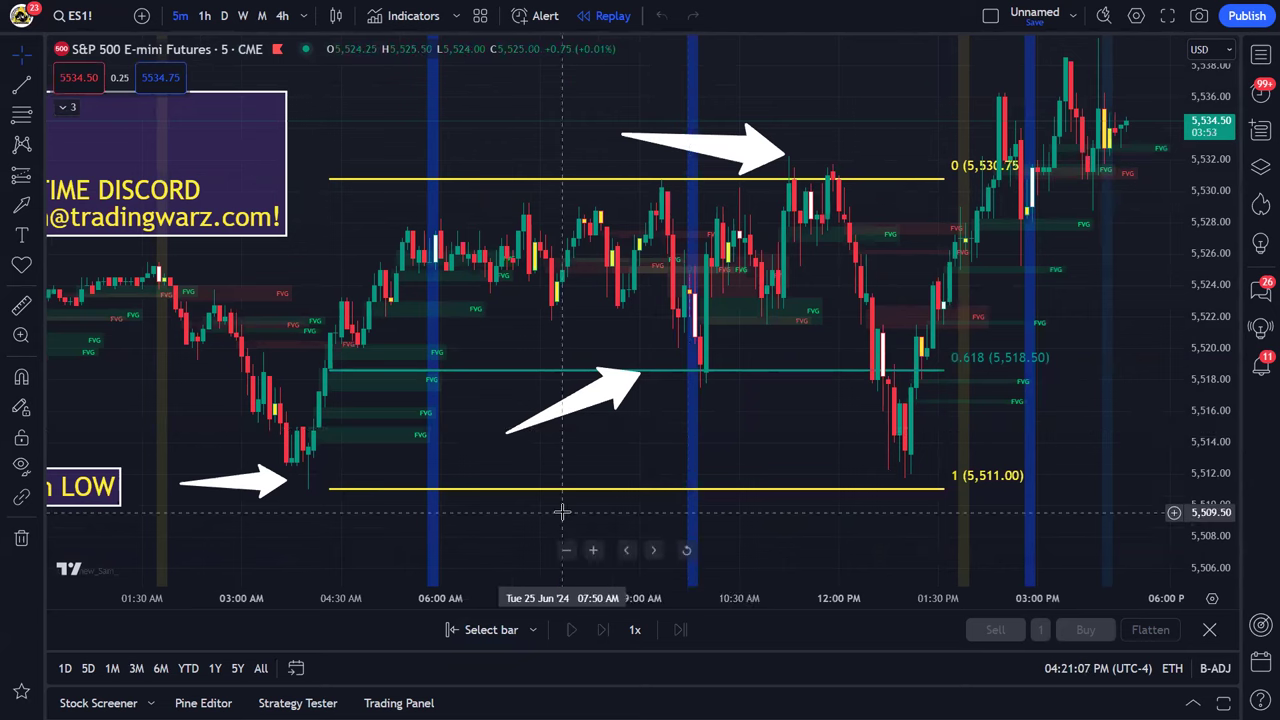
pyautogui.scroll(-2, 725, 419)
pyautogui.scroll(-2, 746, 406)
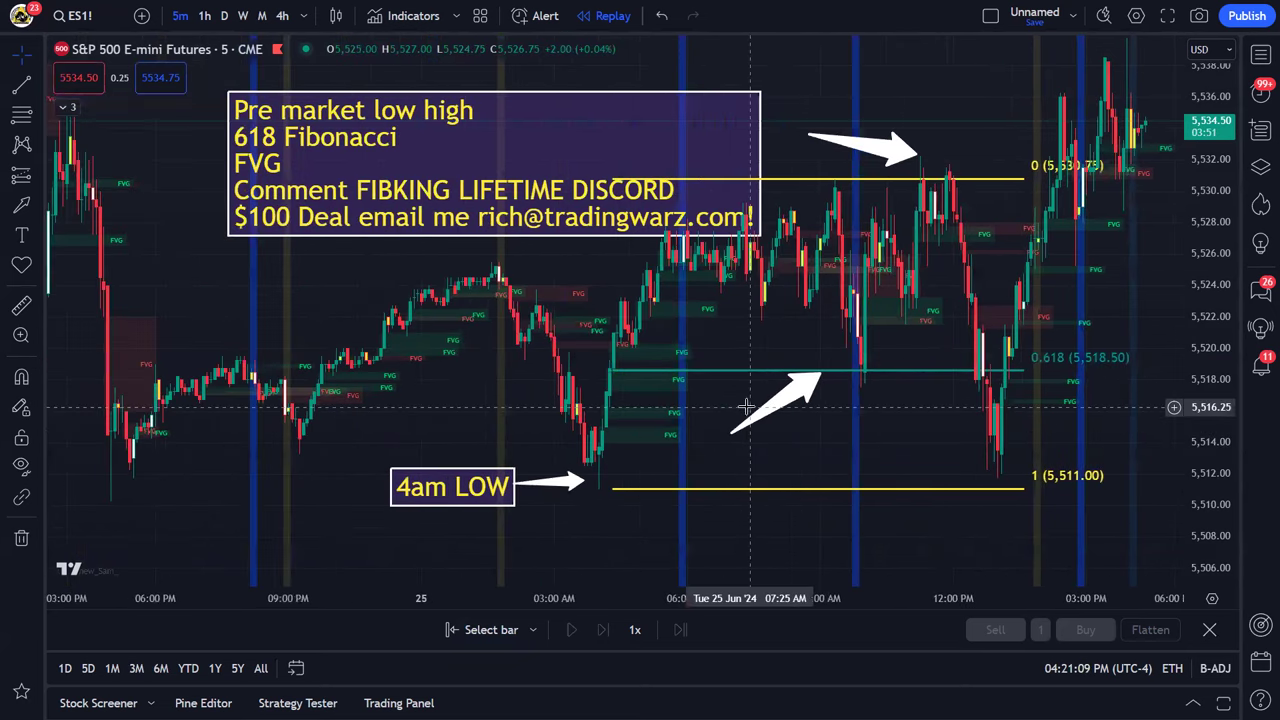
pyautogui.moveTo(750, 407); pyautogui.dragTo(612, 431)
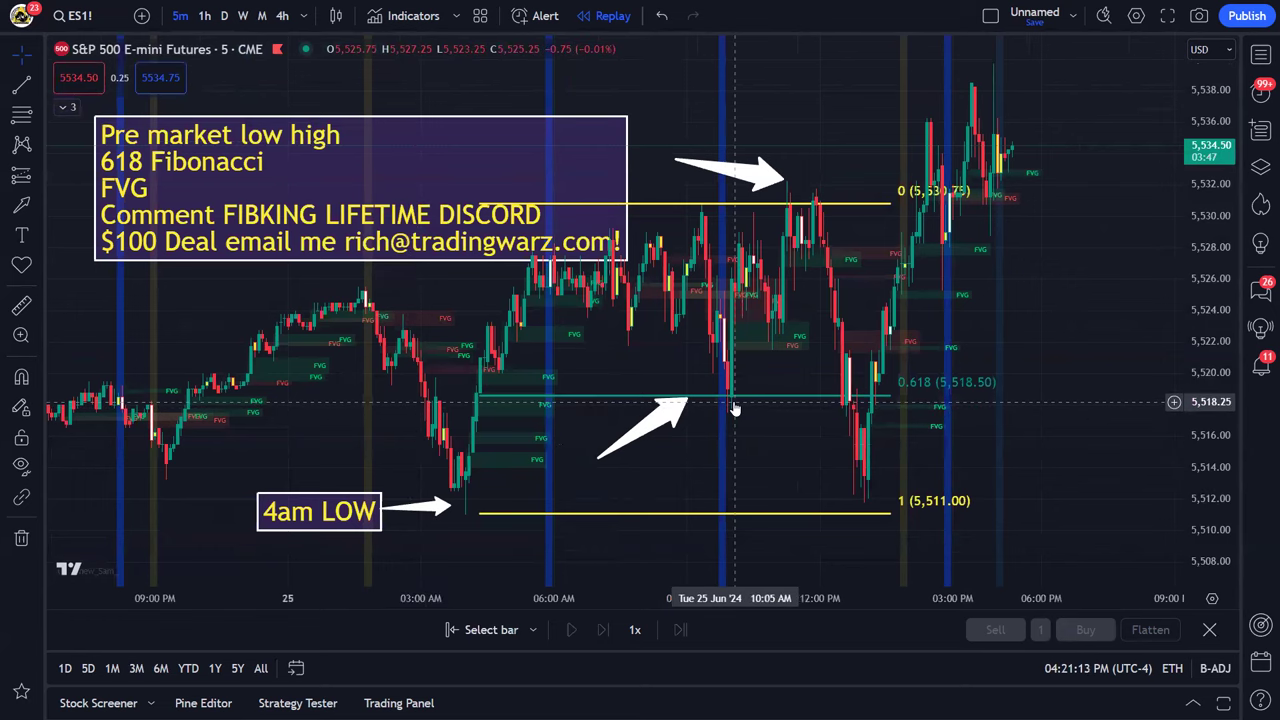
pyautogui.moveTo(776, 181); pyautogui.dragTo(754, 184)
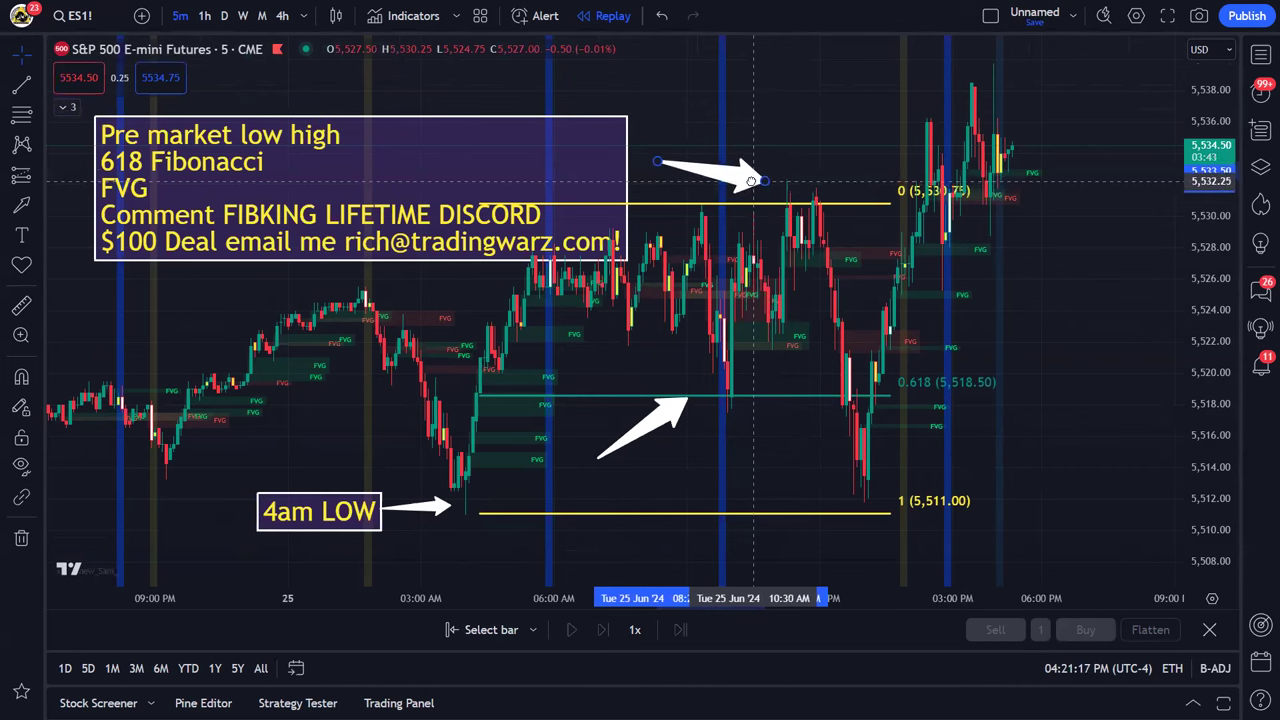
# Move the lower arrow beneath the candle low that touches the 0.618 level, and shift the yellow text note higher and earlier in time
pyautogui.moveTo(667, 414); pyautogui.dragTo(797, 445)
pyautogui.moveTo(452, 222); pyautogui.dragTo(404, 192)
pyautogui.click(454, 273)
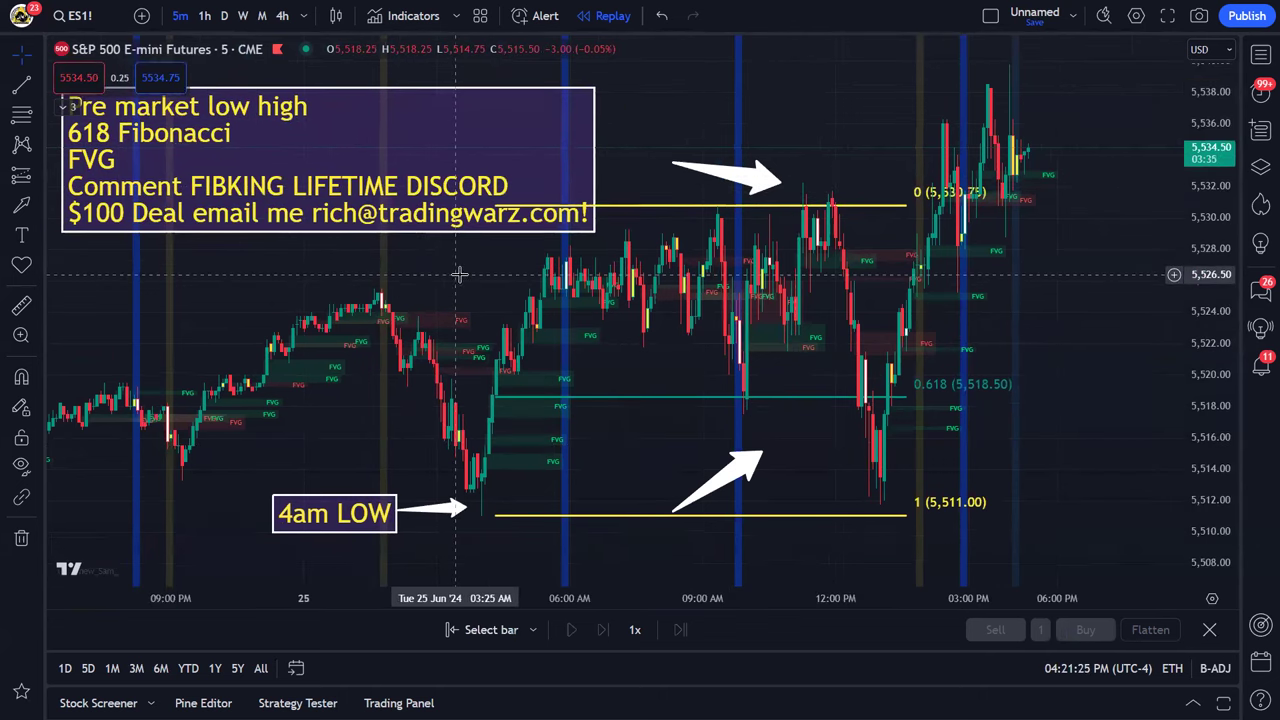
pyautogui.moveTo(454, 273); pyautogui.dragTo(461, 273)
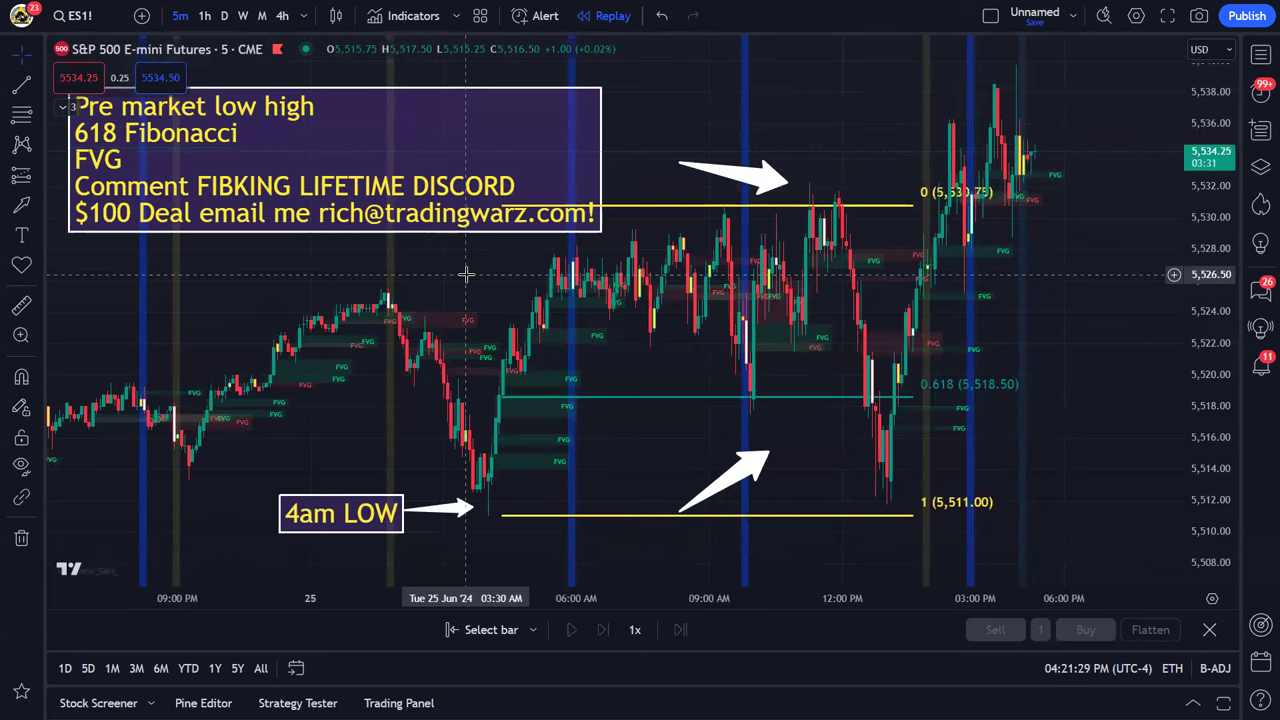
# Switch from the full-screen chart to Discord's alerts-fibonacci-live-setups channel and view the premarket Fibonacci chart posted at 06:30 enlarged
pyautogui.press('F11')
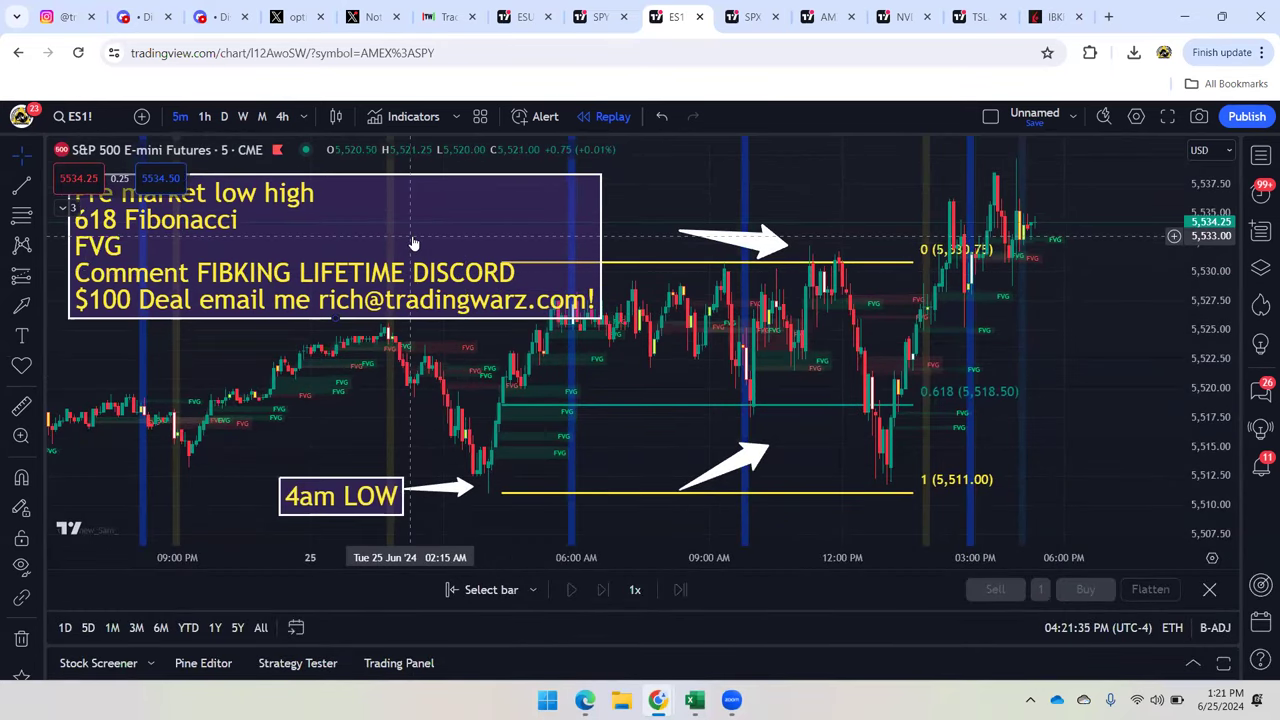
pyautogui.click(229, 10)
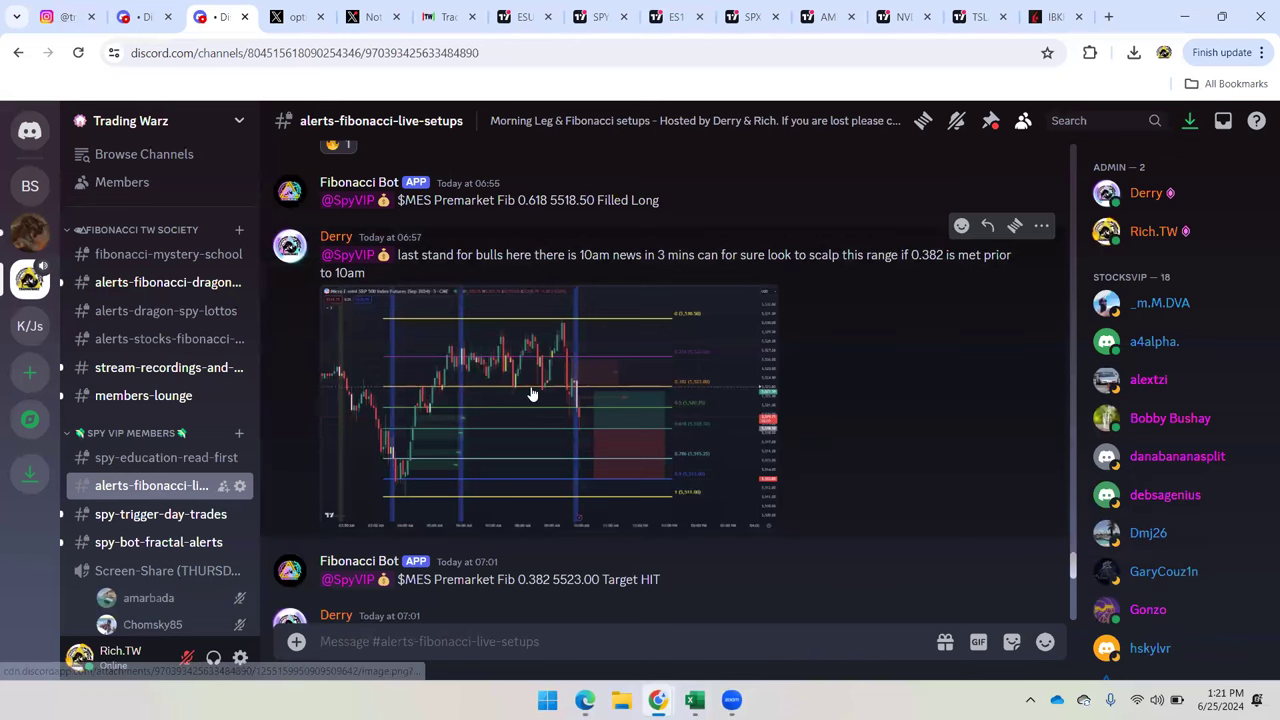
pyautogui.scroll(-1, 530, 386)
pyautogui.scroll(4, 530, 386)
pyautogui.scroll(3, 530, 392)
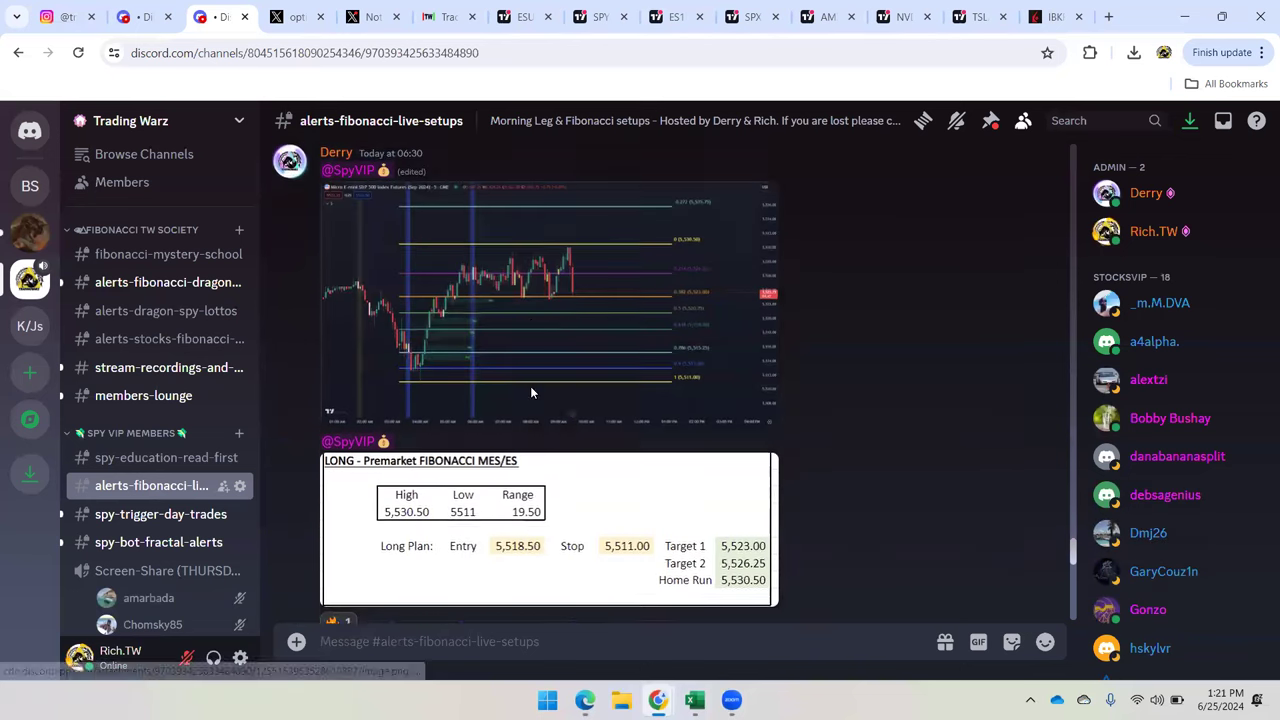
pyautogui.scroll(3, 556, 355)
pyautogui.scroll(2, 556, 349)
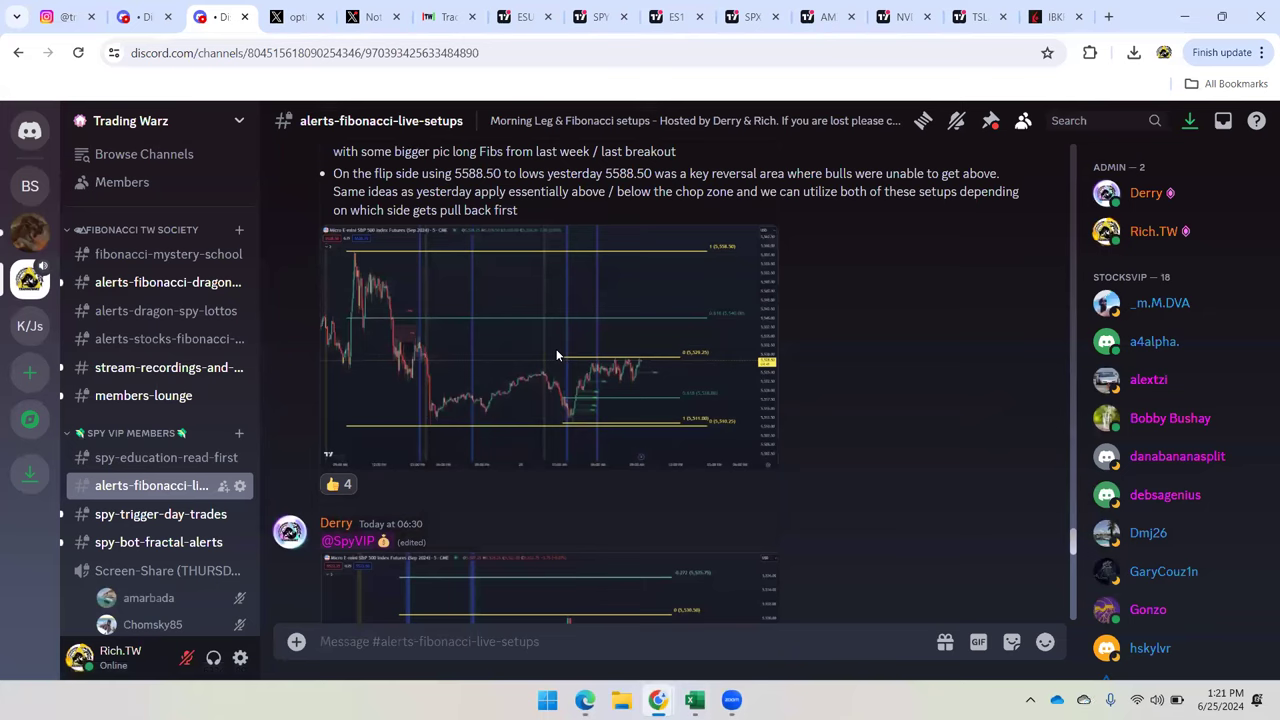
pyautogui.scroll(-3, 556, 349)
pyautogui.click(556, 349)
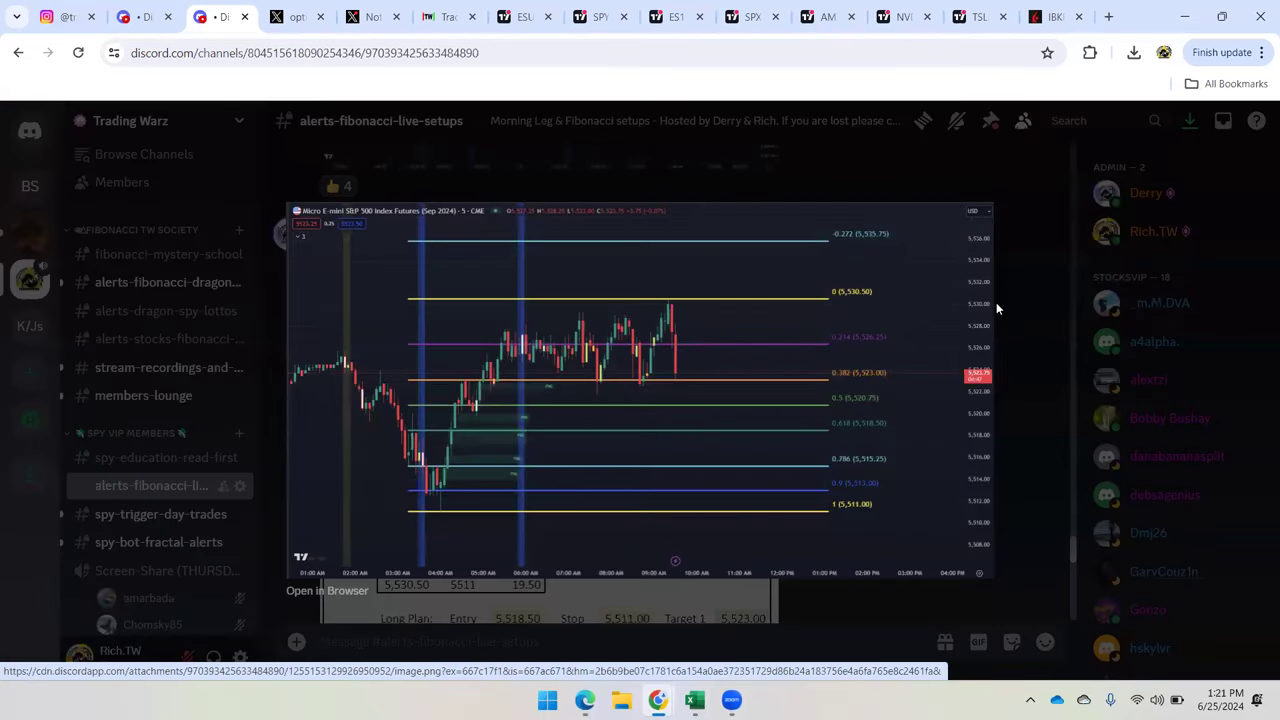
pyautogui.click(1033, 298)
# Review the 06:55 long-fill alert for the premarket 0.618 level and the chart posted at 06:57
pyautogui.scroll(-3, 777, 370)
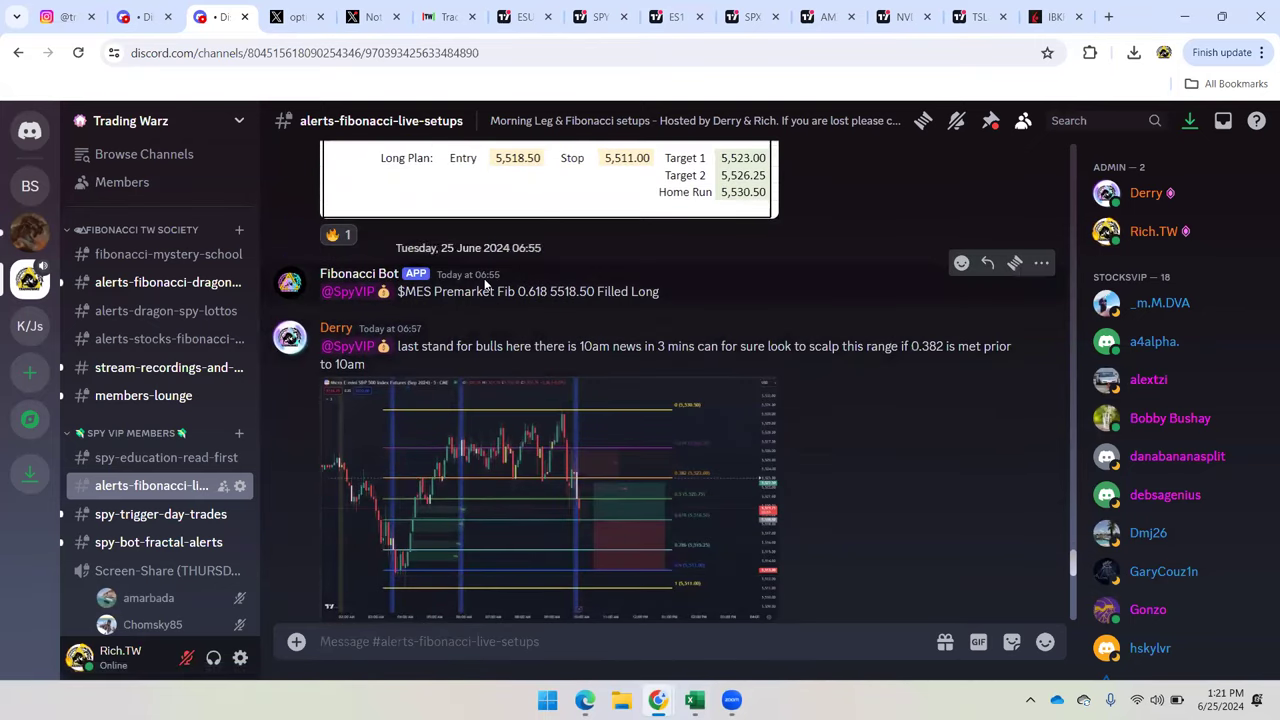
pyautogui.scroll(-2, 572, 351)
pyautogui.click(576, 307)
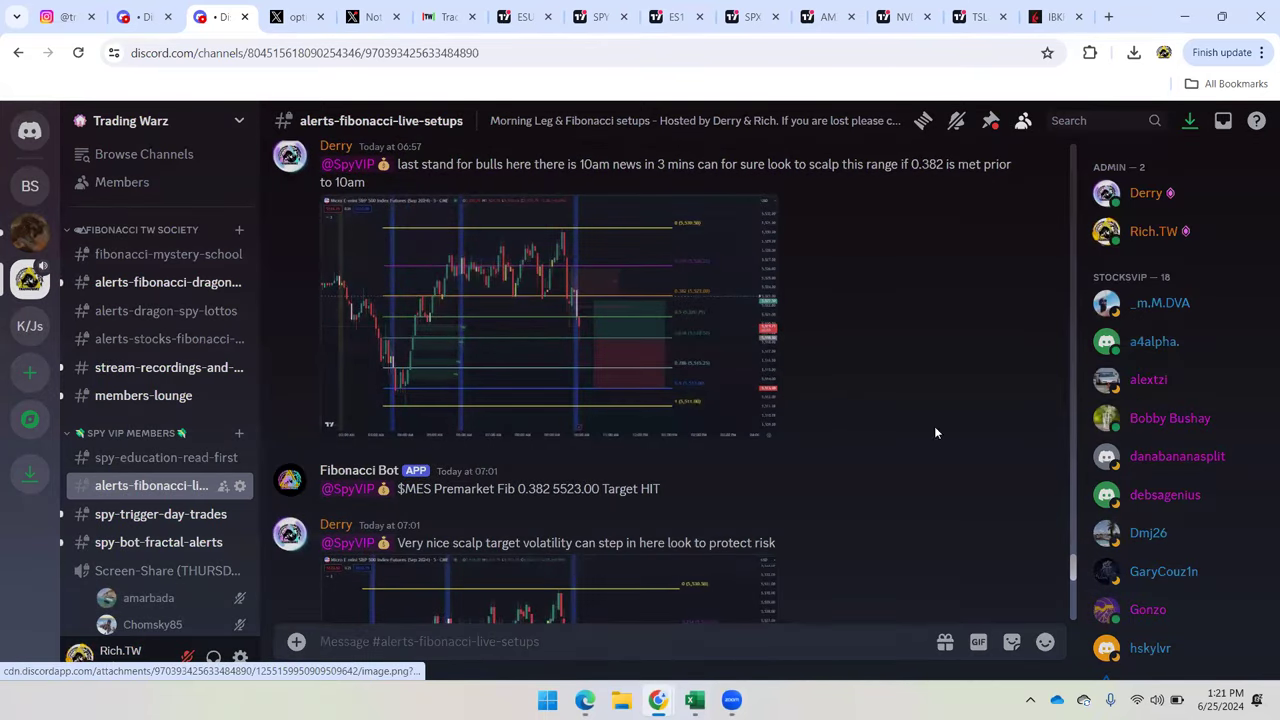
pyautogui.click(1033, 400)
# Read the target alerts from 07:01 through the 08:17 Home Run post and view that post's chart enlarged
pyautogui.scroll(-3, 617, 436)
pyautogui.scroll(-3, 578, 427)
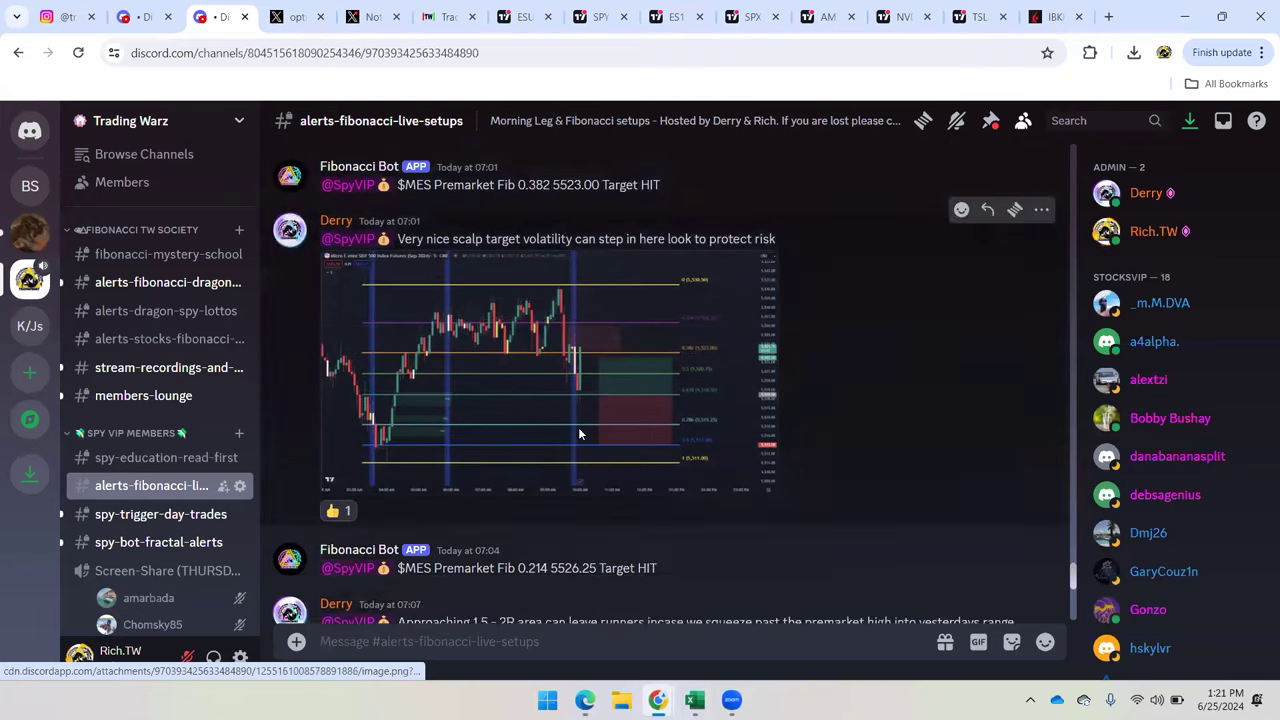
pyautogui.scroll(-3, 658, 403)
pyautogui.scroll(-3, 658, 410)
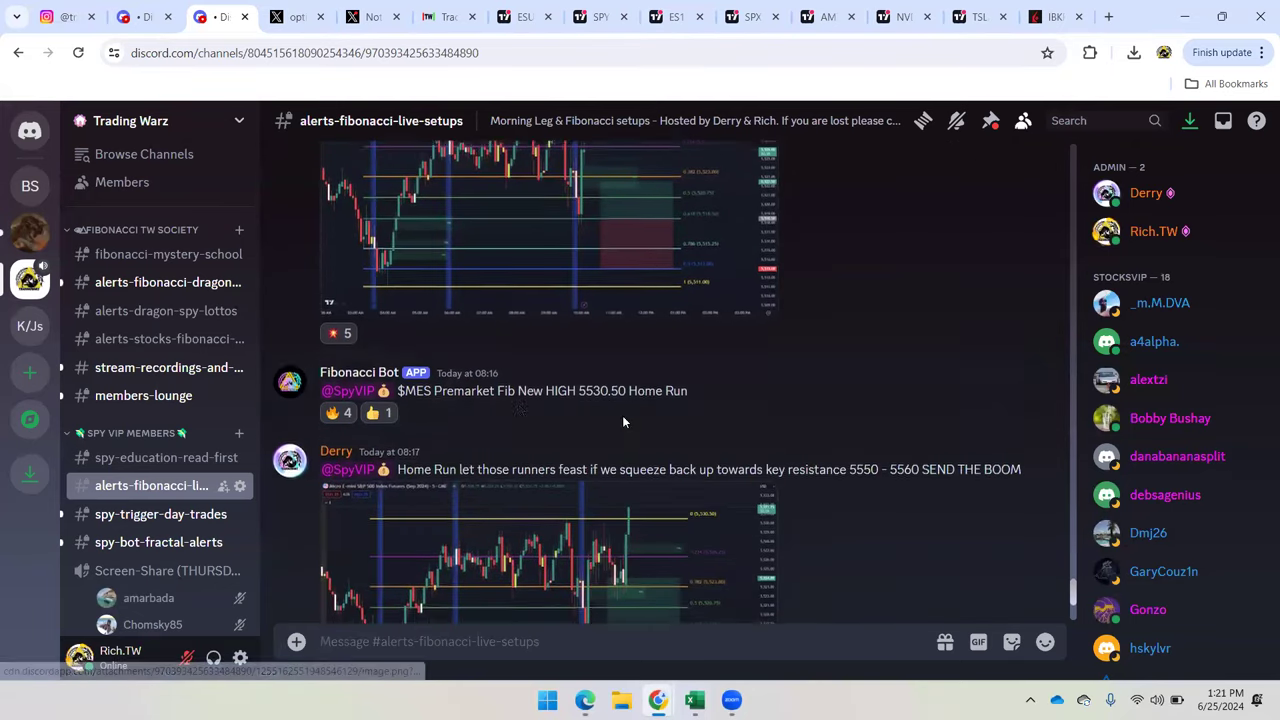
pyautogui.scroll(-2, 612, 475)
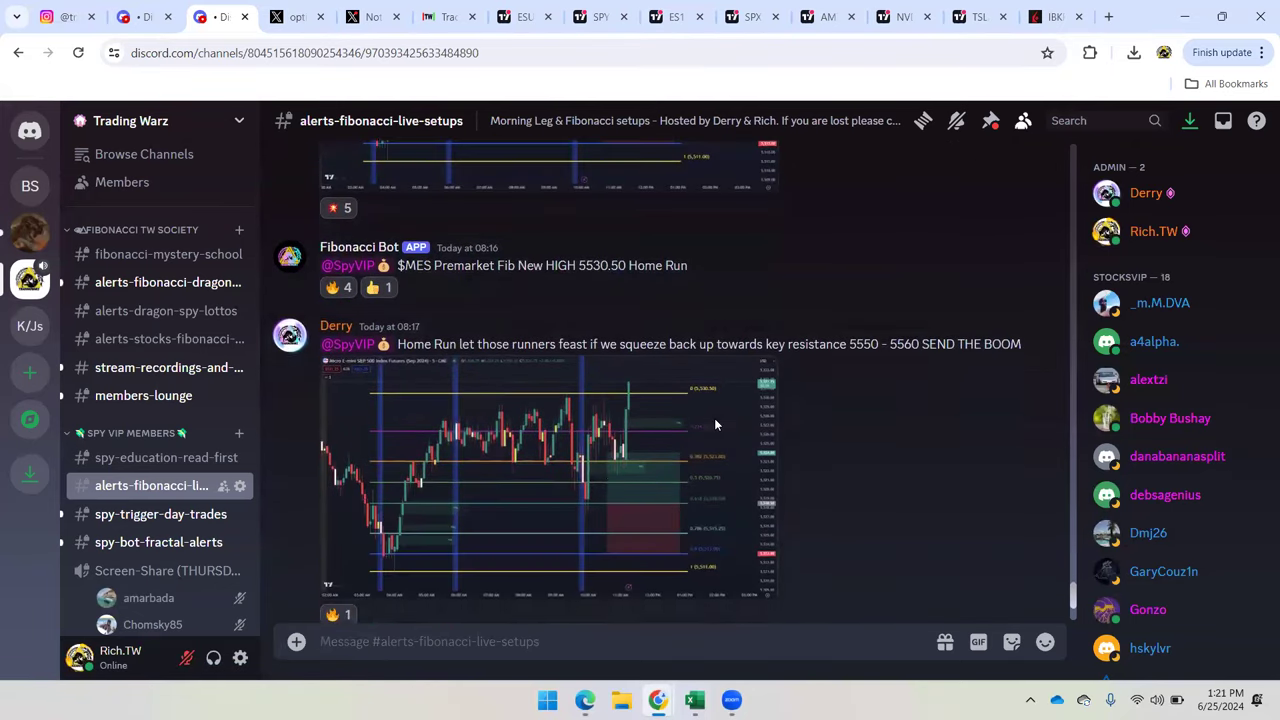
pyautogui.click(612, 475)
pyautogui.click(826, 187)
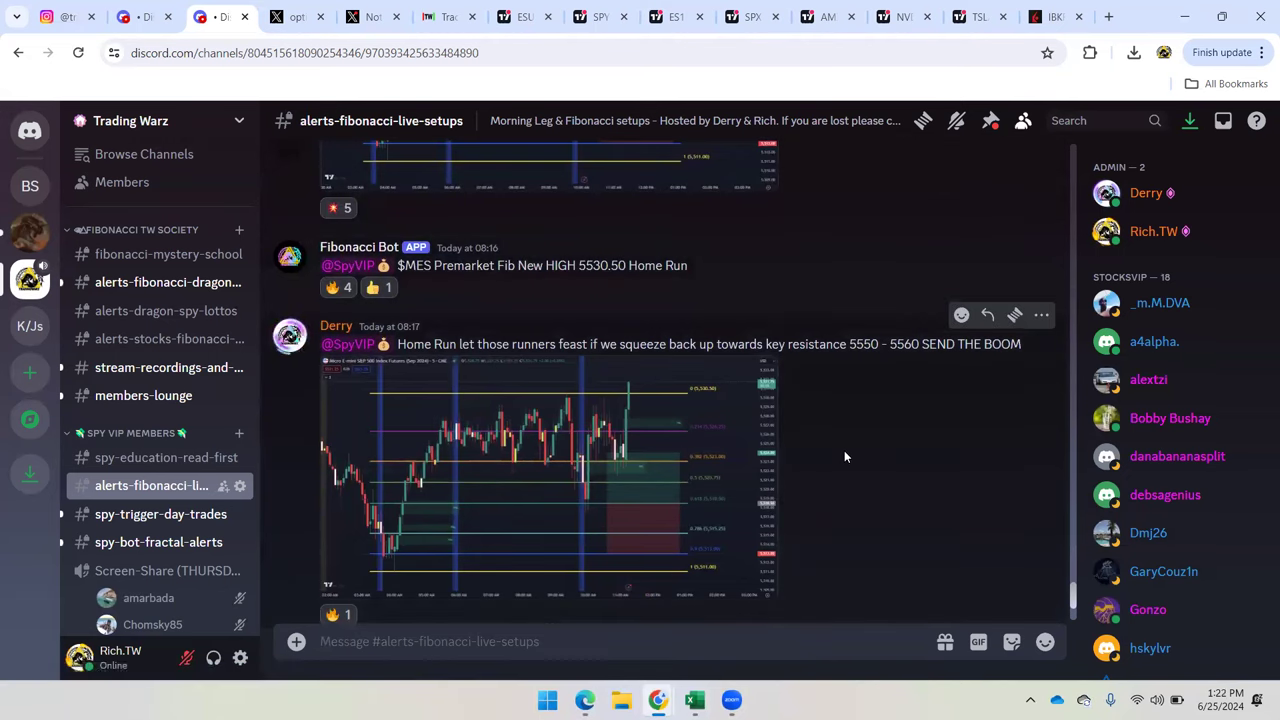
pyautogui.scroll(-1, 844, 451)
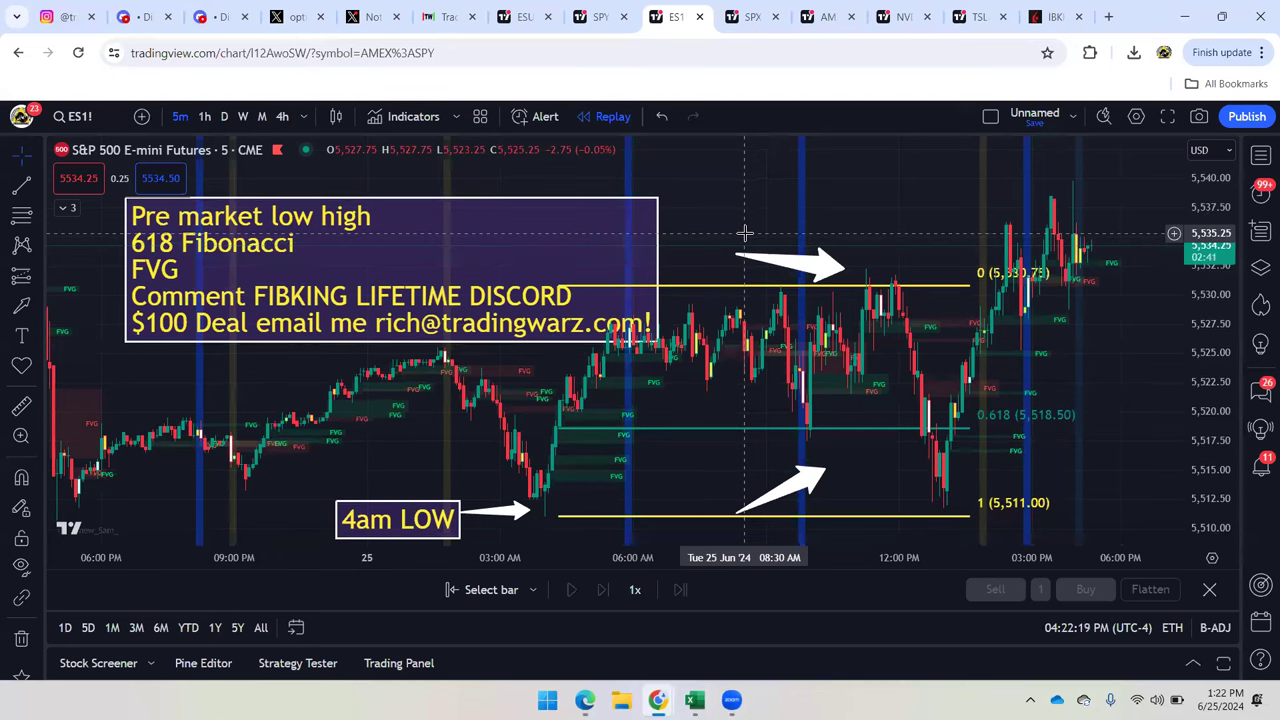
# Open the Fibonacci Society page of the TradingWarz website and look through its e-book contents, offer, trading log and chart examples
pyautogui.moveTo(737, 232); pyautogui.dragTo(723, 229)
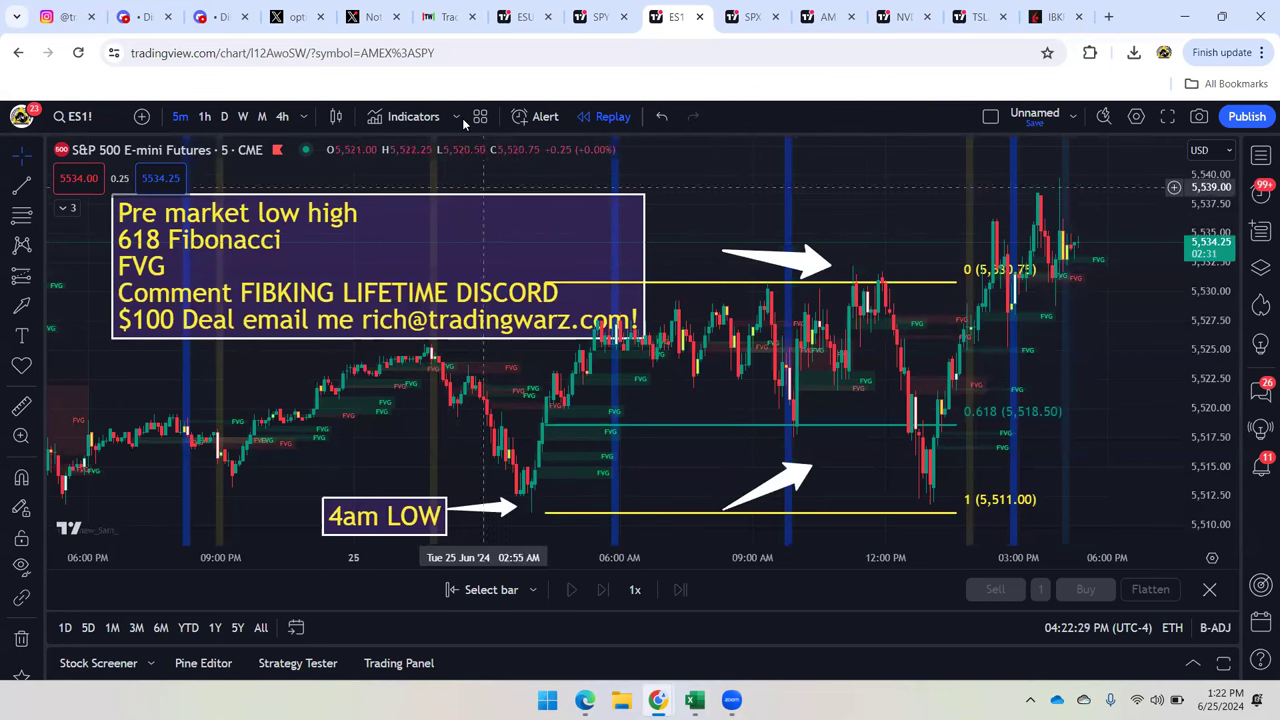
pyautogui.click(447, 16)
pyautogui.click(517, 141)
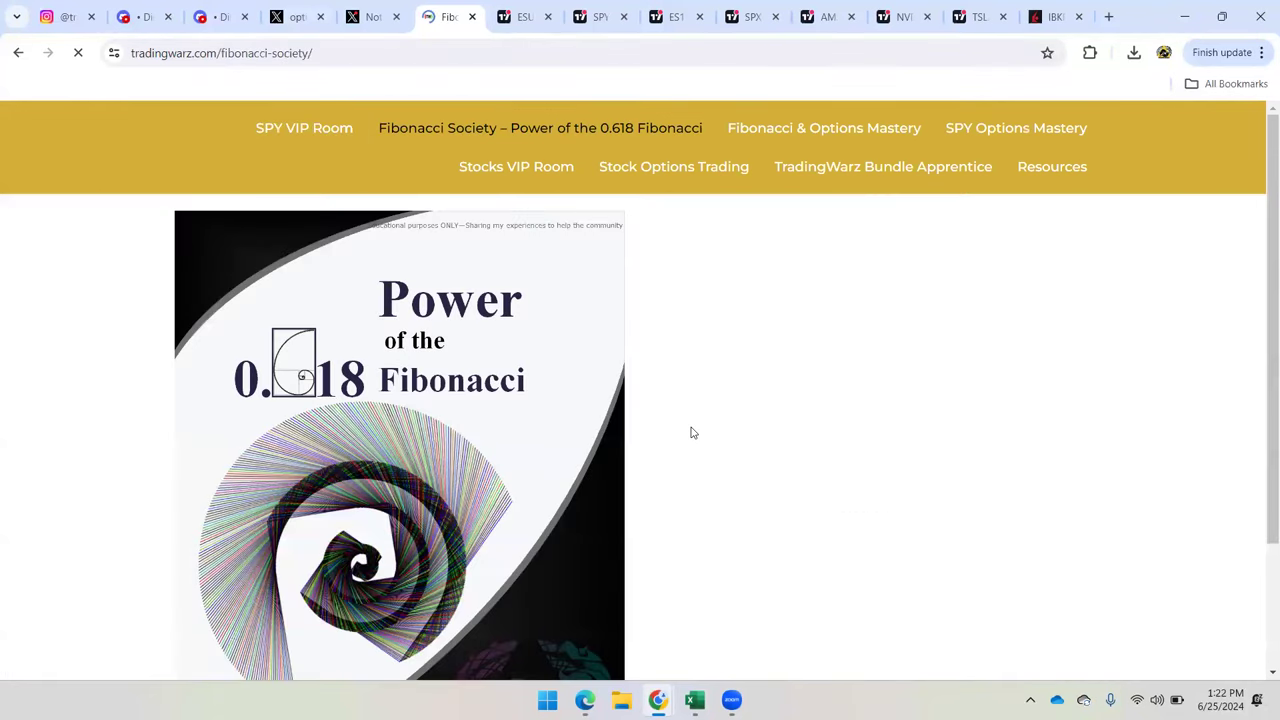
pyautogui.scroll(-1, 760, 424)
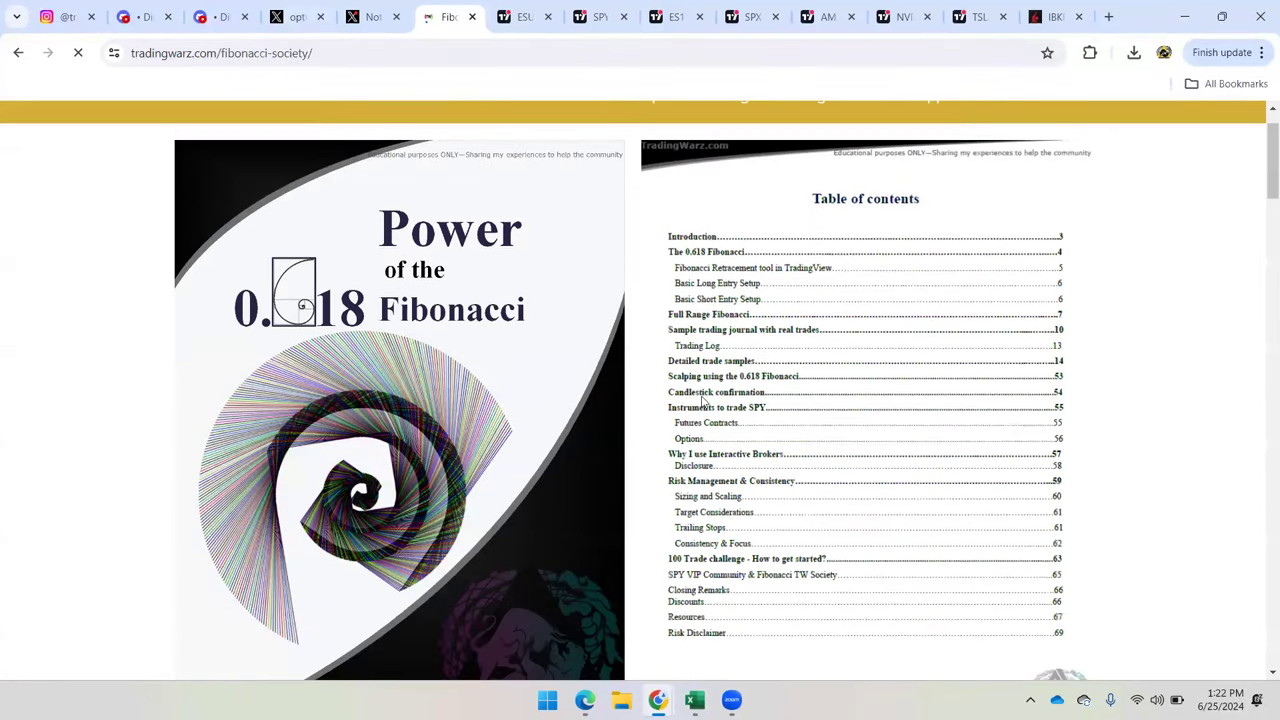
pyautogui.scroll(-4, 836, 492)
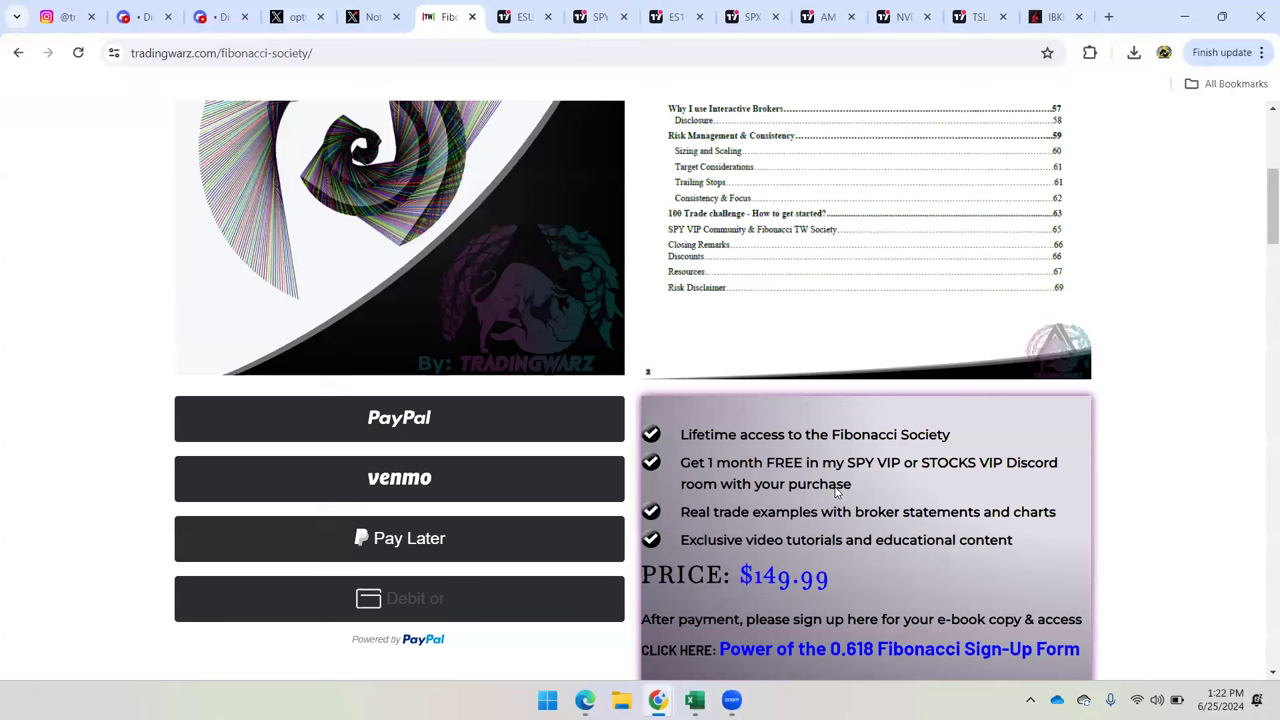
pyautogui.scroll(-5, 836, 492)
pyautogui.scroll(-8, 851, 322)
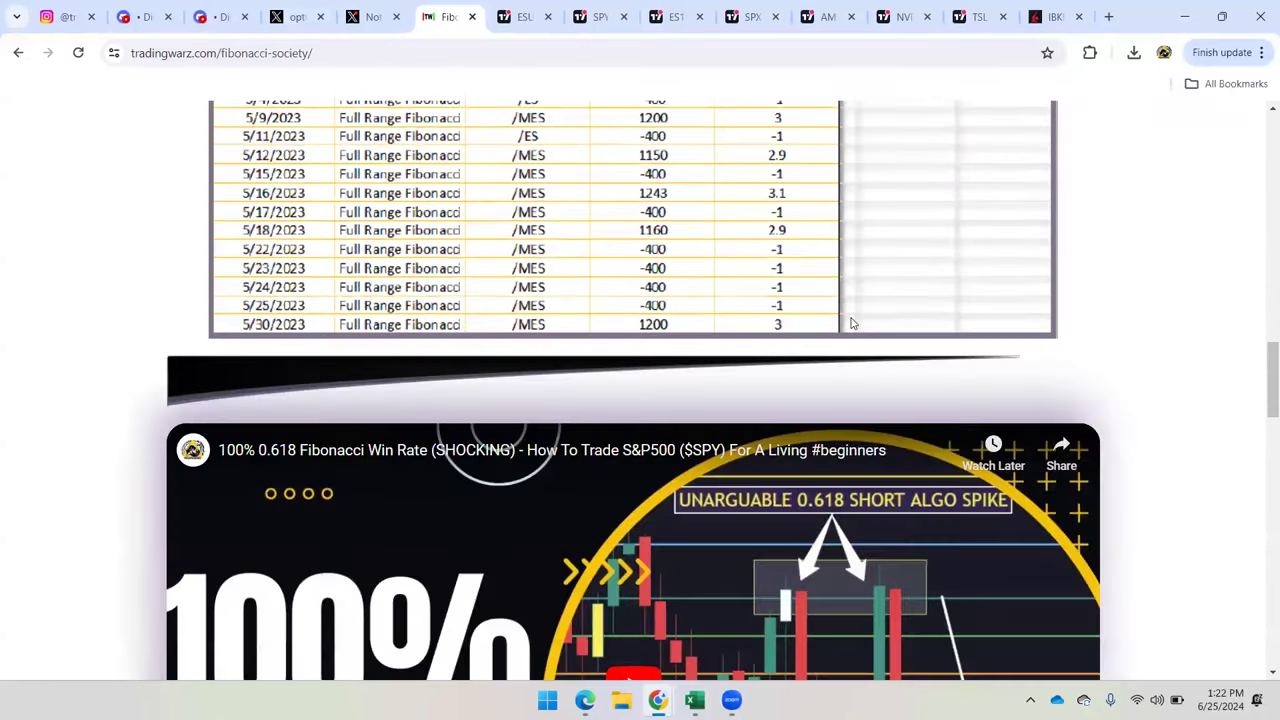
pyautogui.scroll(-11, 851, 322)
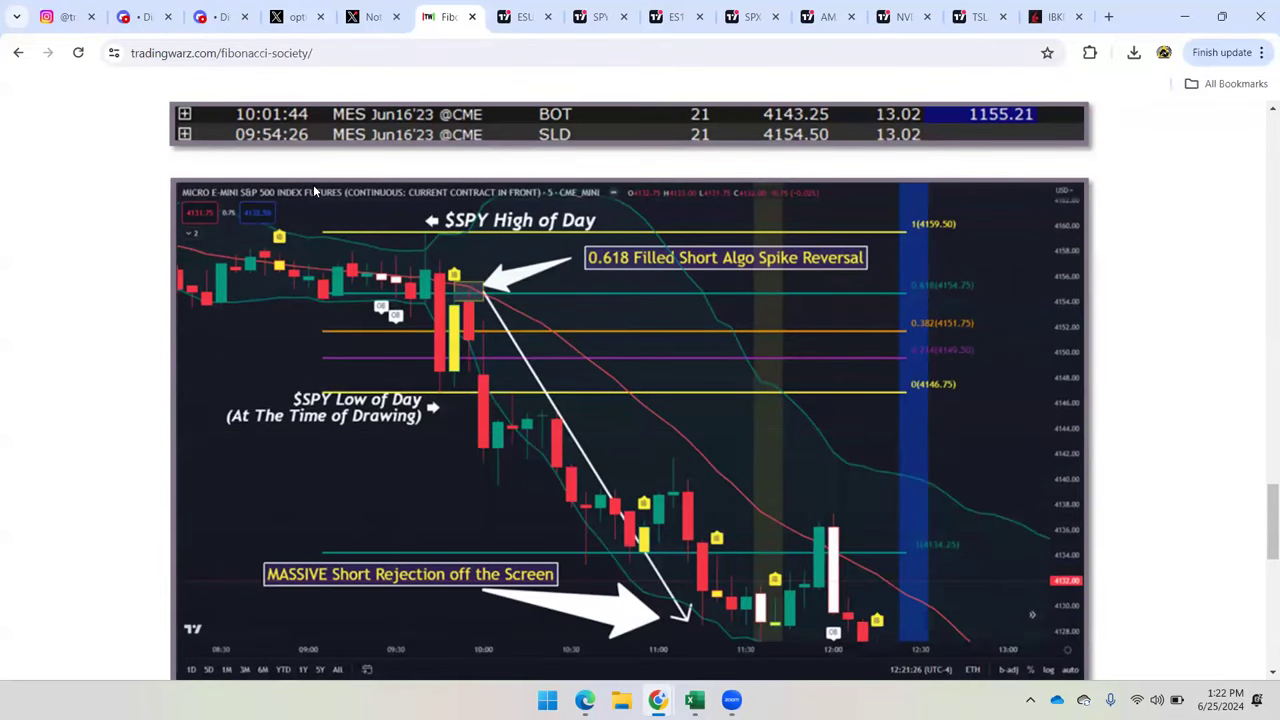
# Return to the annotated 5-minute ES1! chart in TradingView and bring slightly earlier bars into view
pyautogui.click(371, 17)
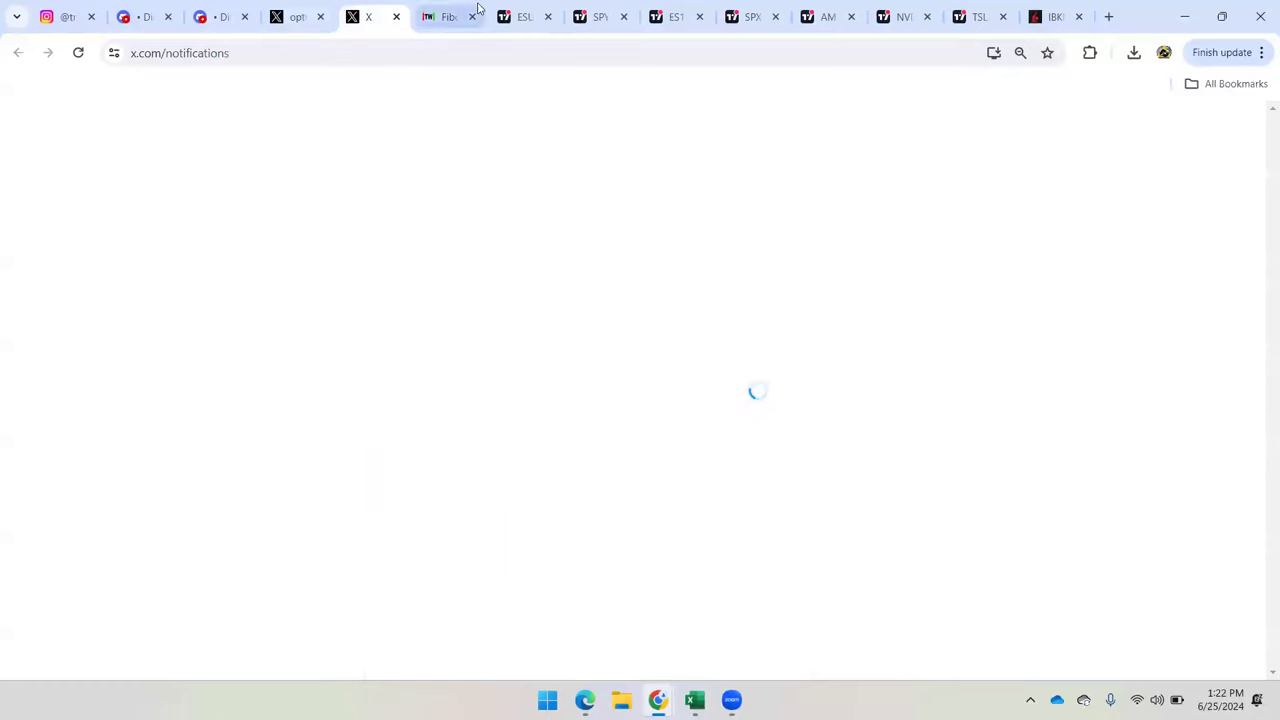
pyautogui.click(518, 15)
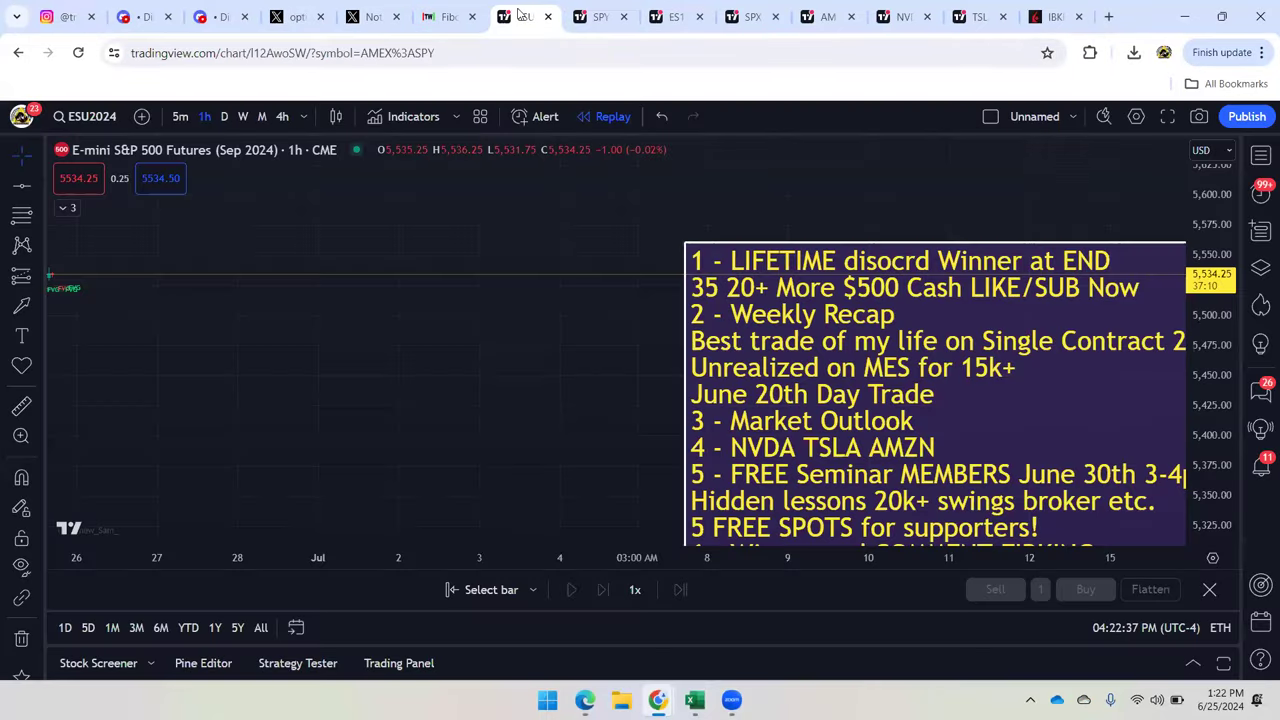
pyautogui.click(672, 14)
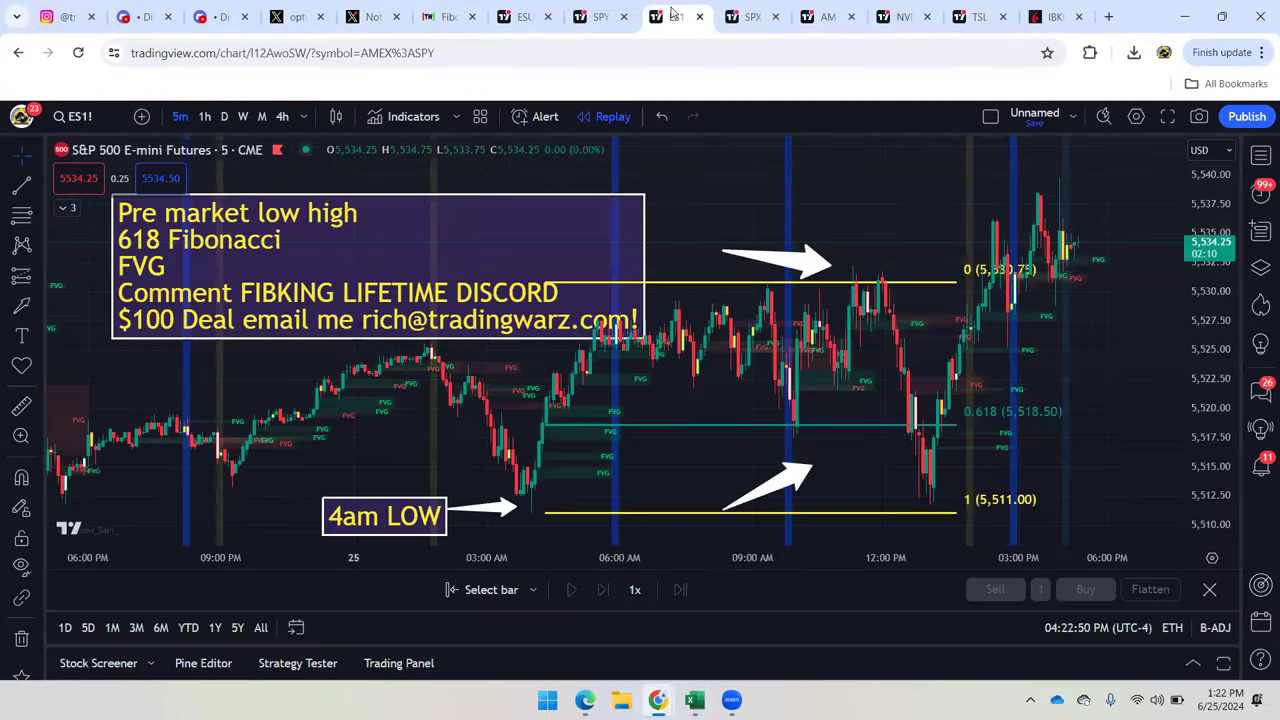
pyautogui.moveTo(691, 188); pyautogui.dragTo(703, 188)
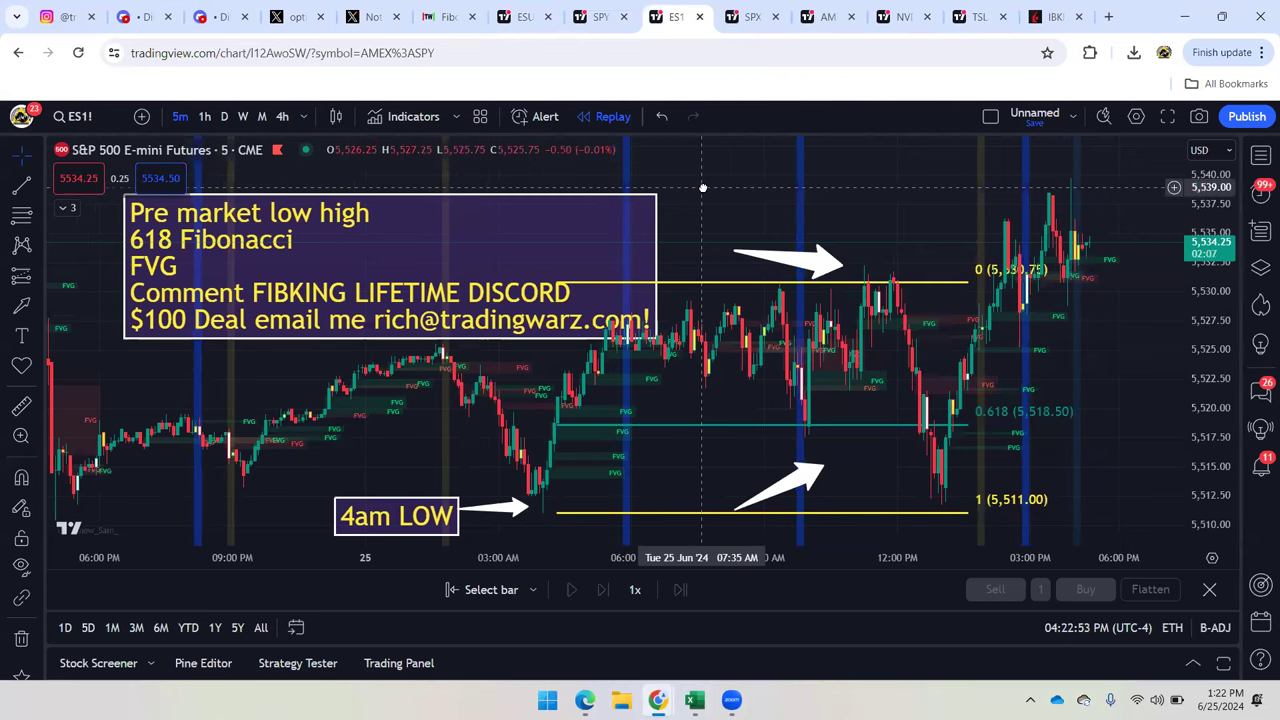